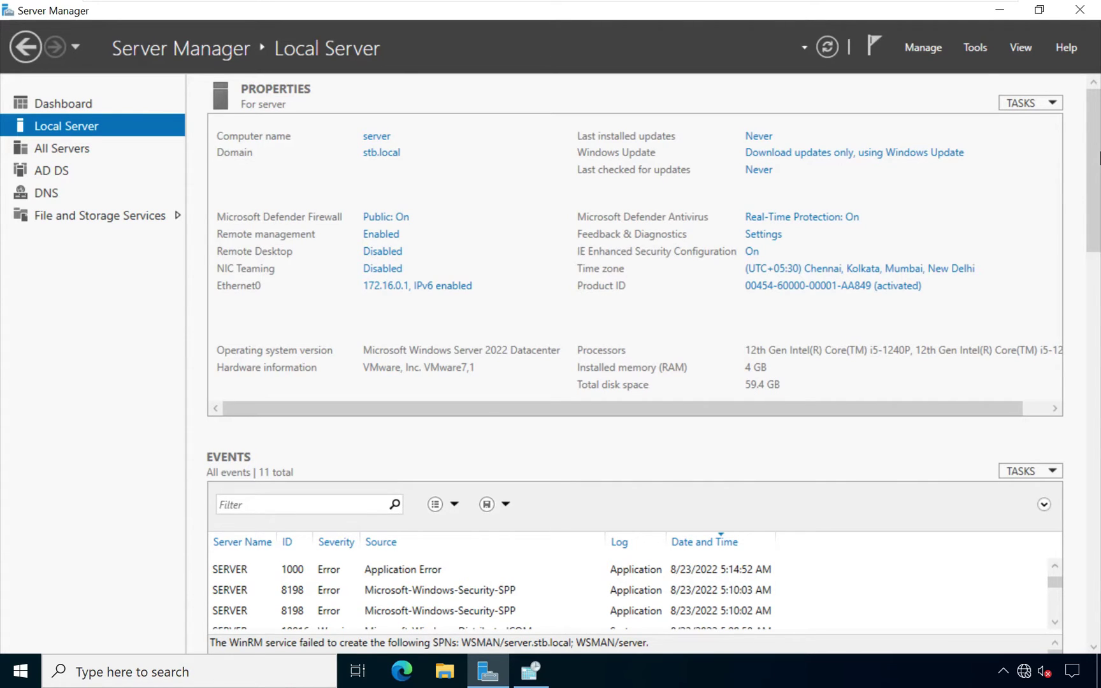
Open Server Manager's Tools menu to list the server's administrative tools.
{"action": "left_click", "coordinate": [972, 50]}
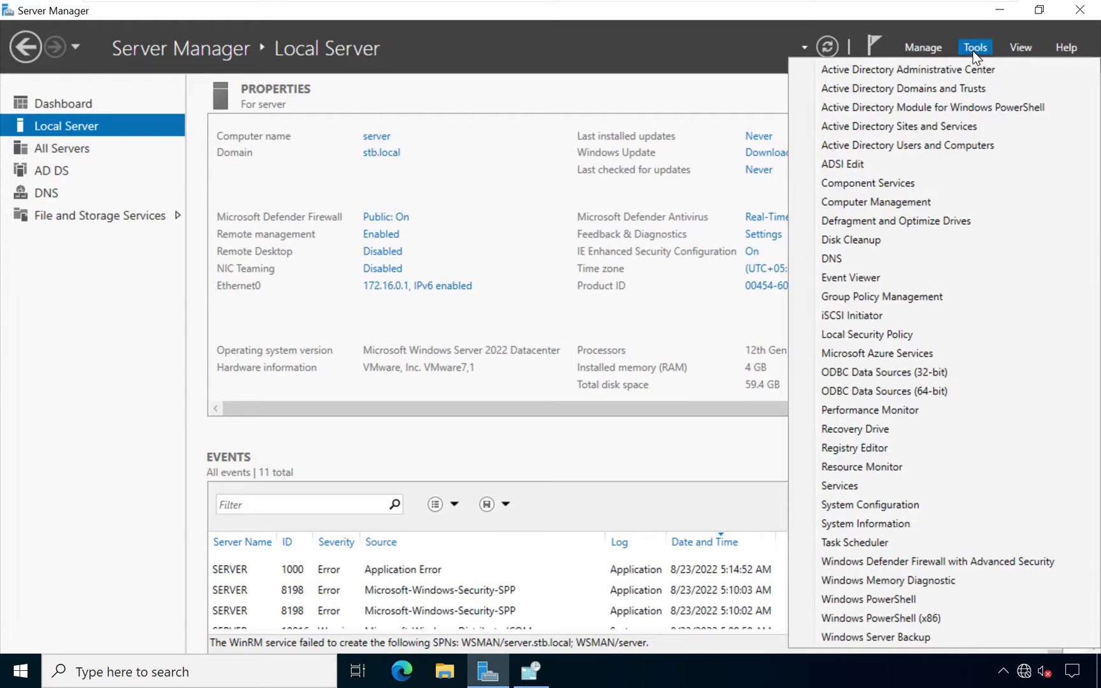
{"action": "left_click", "coordinate": [936, 149]}
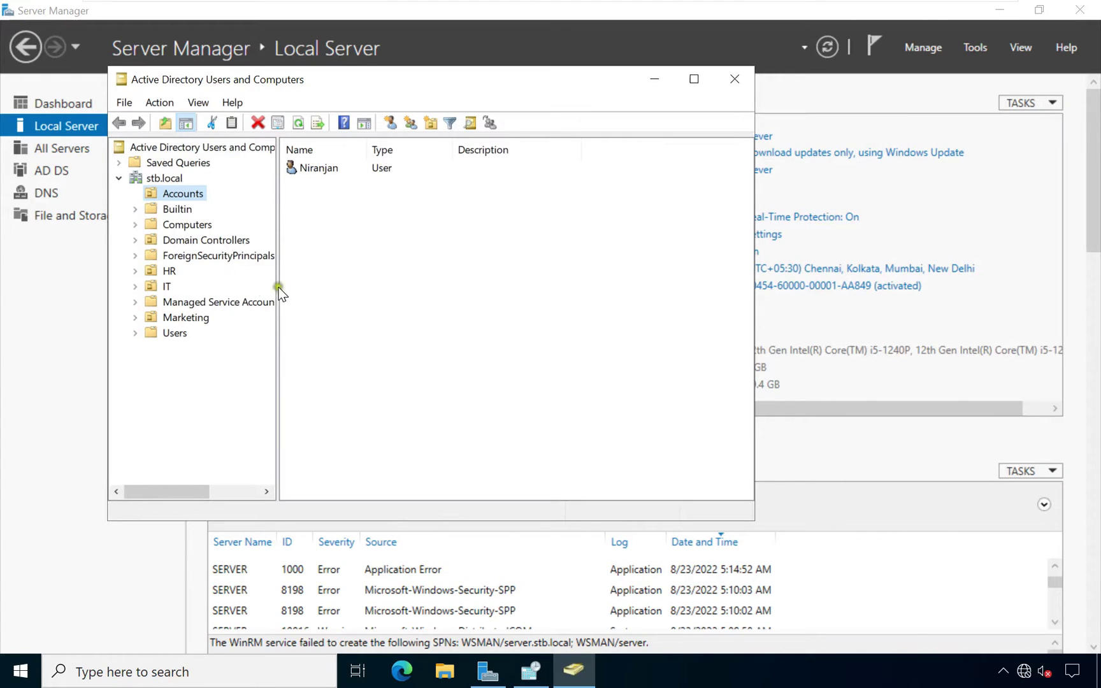
{"action": "left_click", "coordinate": [169, 272]}
{"action": "left_click", "coordinate": [164, 285]}
{"action": "left_click", "coordinate": [179, 320]}
{"action": "left_click", "coordinate": [185, 195]}
{"action": "left_click", "coordinate": [310, 169]}
{"action": "left_click", "coordinate": [166, 286]}
{"action": "left_click", "coordinate": [184, 316]}
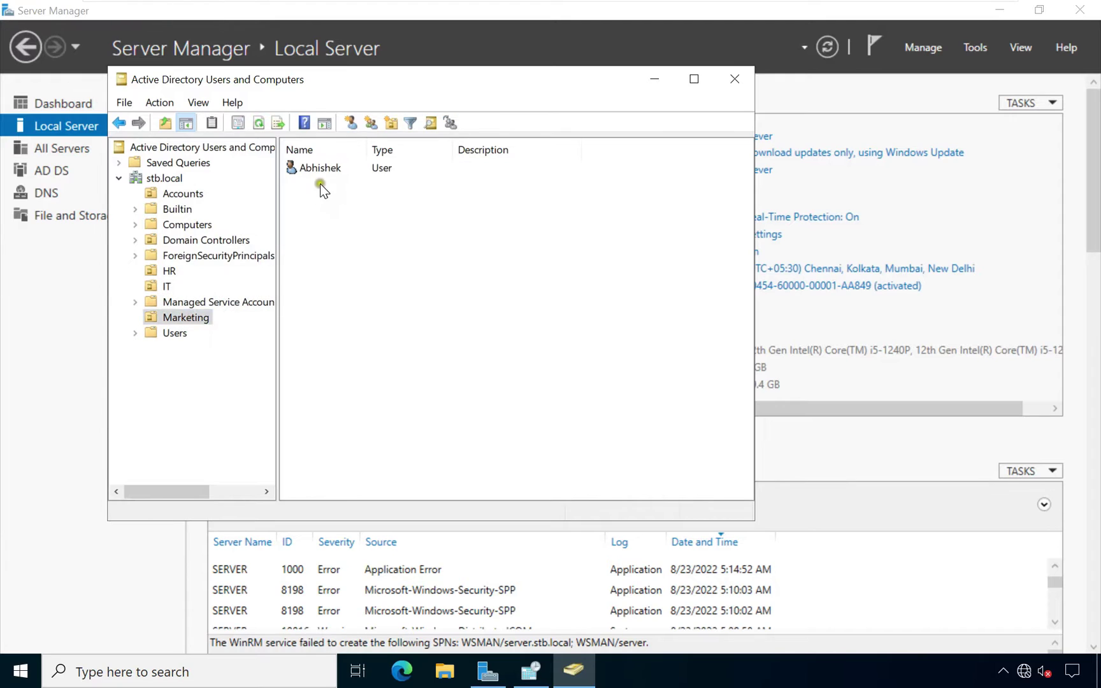
{"action": "left_click", "coordinate": [321, 170]}
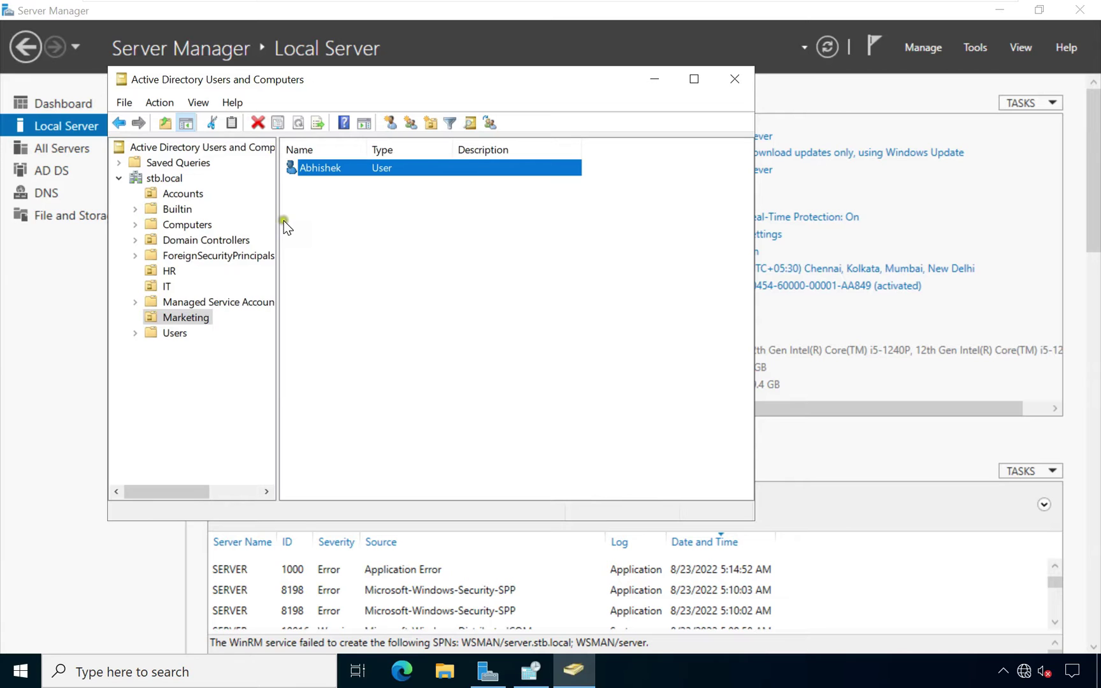
Close Active Directory Users and Computers and launch Group Policy Management maximized.
{"action": "left_click", "coordinate": [739, 80]}
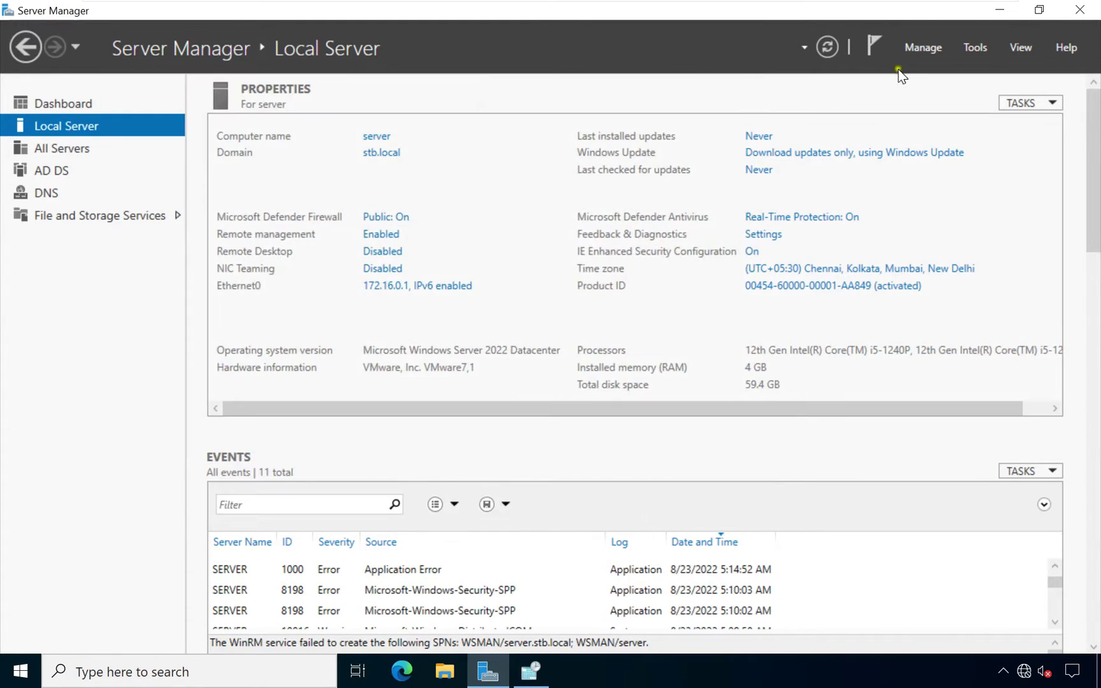
{"action": "left_click", "coordinate": [976, 50]}
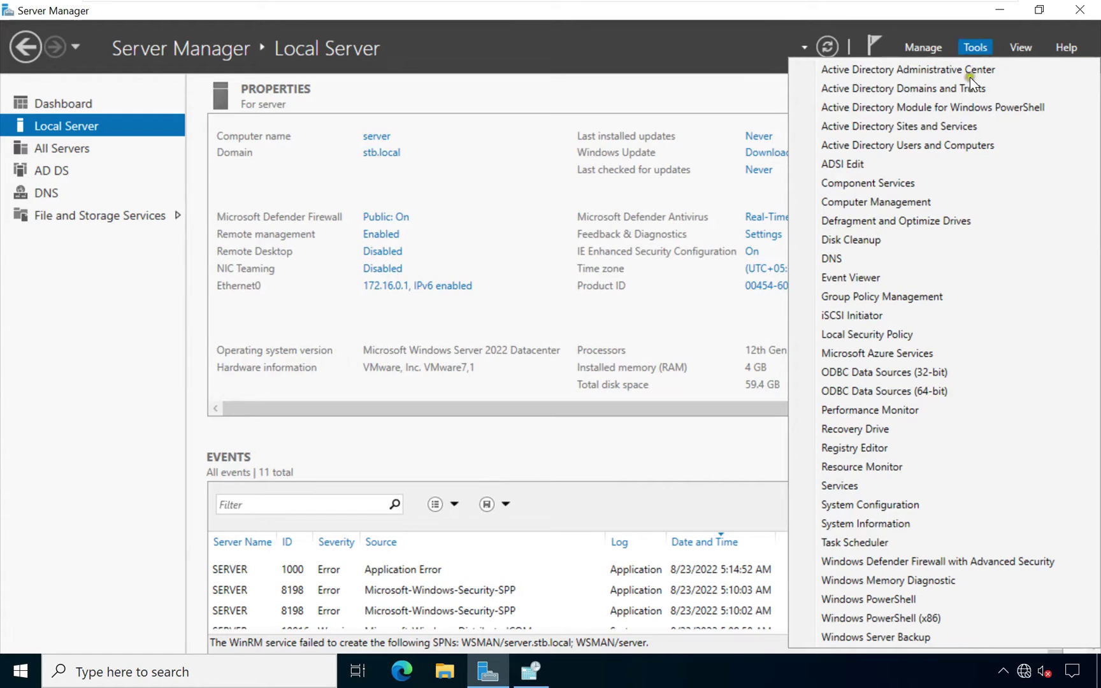
{"action": "left_click", "coordinate": [921, 298]}
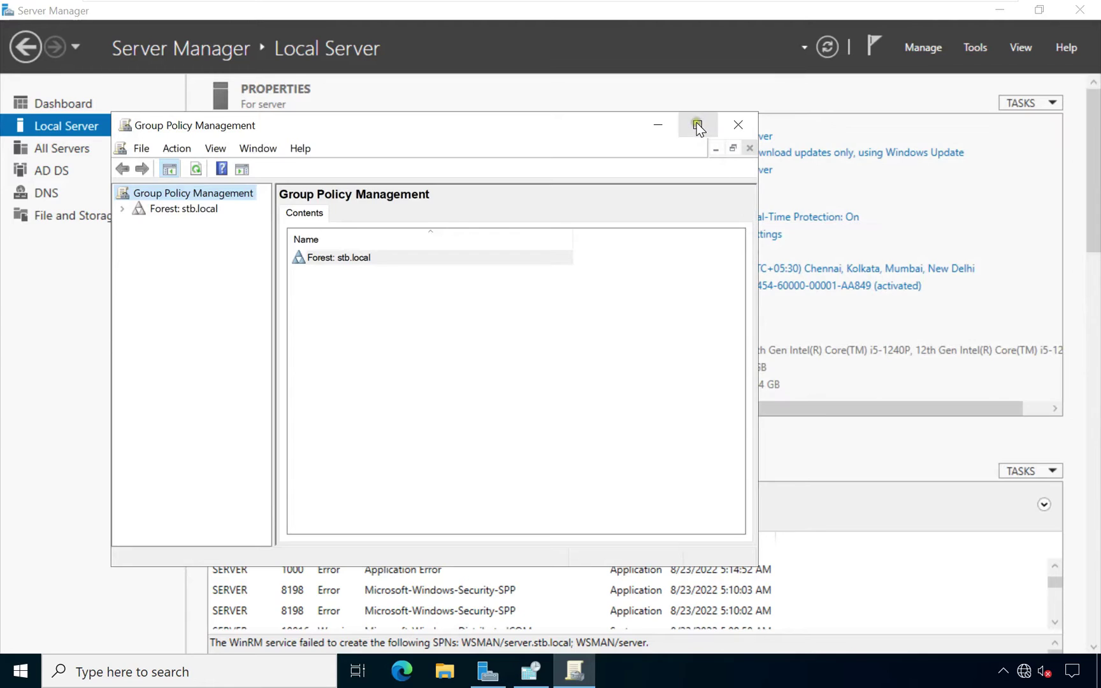
{"action": "left_click", "coordinate": [697, 125]}
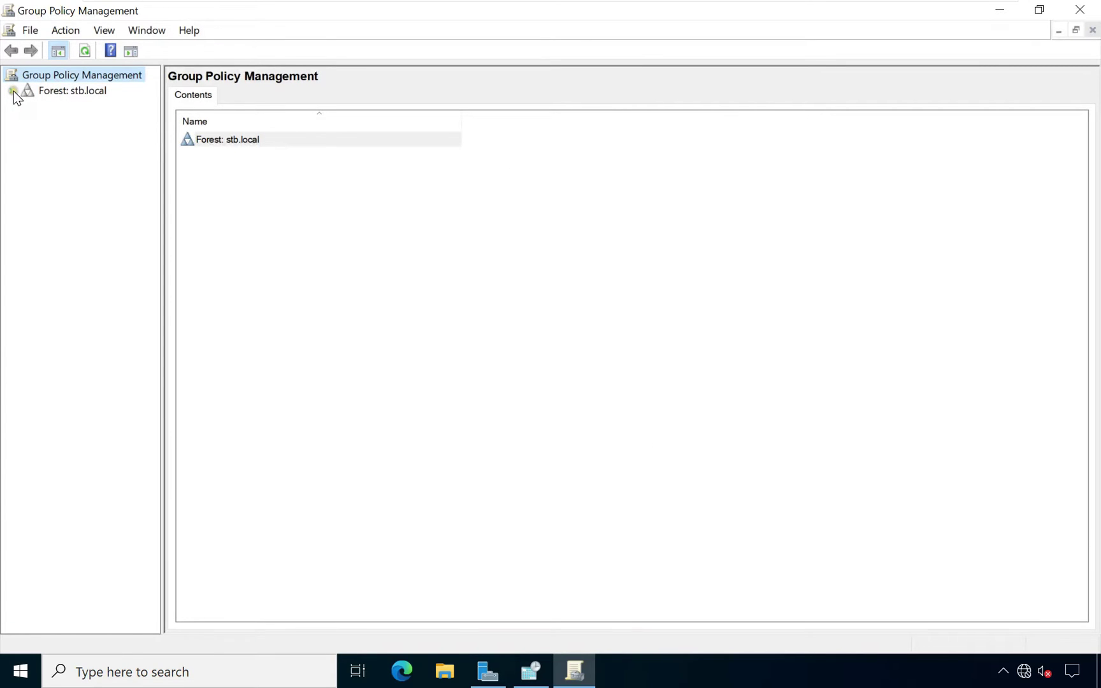
Expand Forest > Domains > stb.local and select the Accounts OU.
{"action": "left_click", "coordinate": [8, 90]}
{"action": "left_click", "coordinate": [28, 106]}
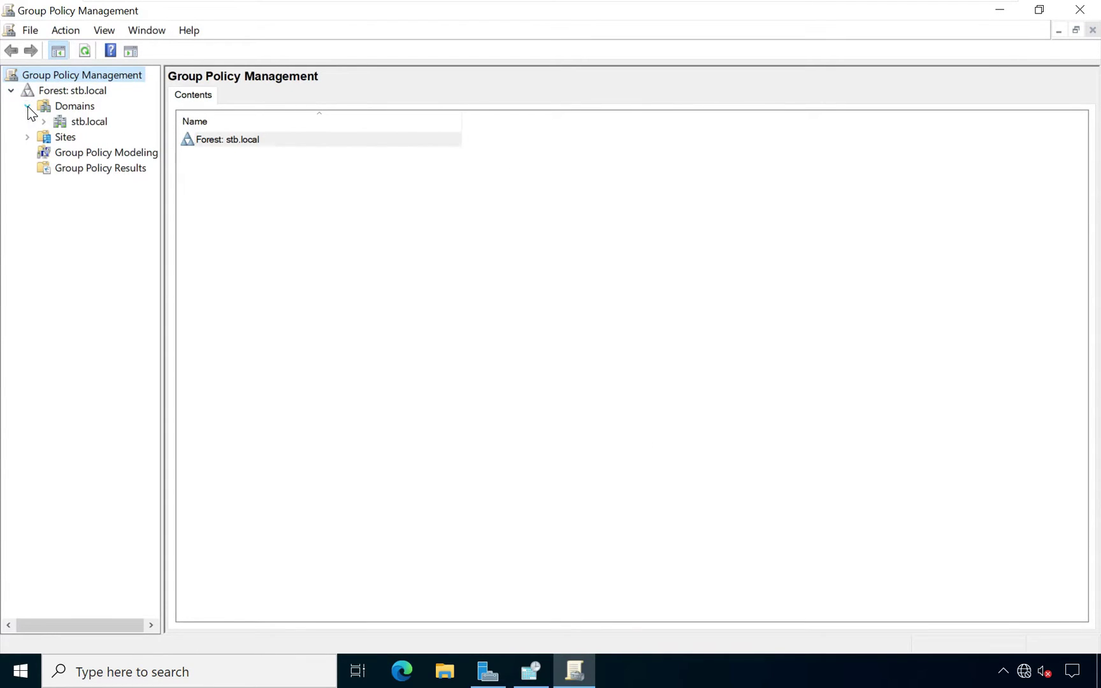
{"action": "left_click", "coordinate": [44, 122]}
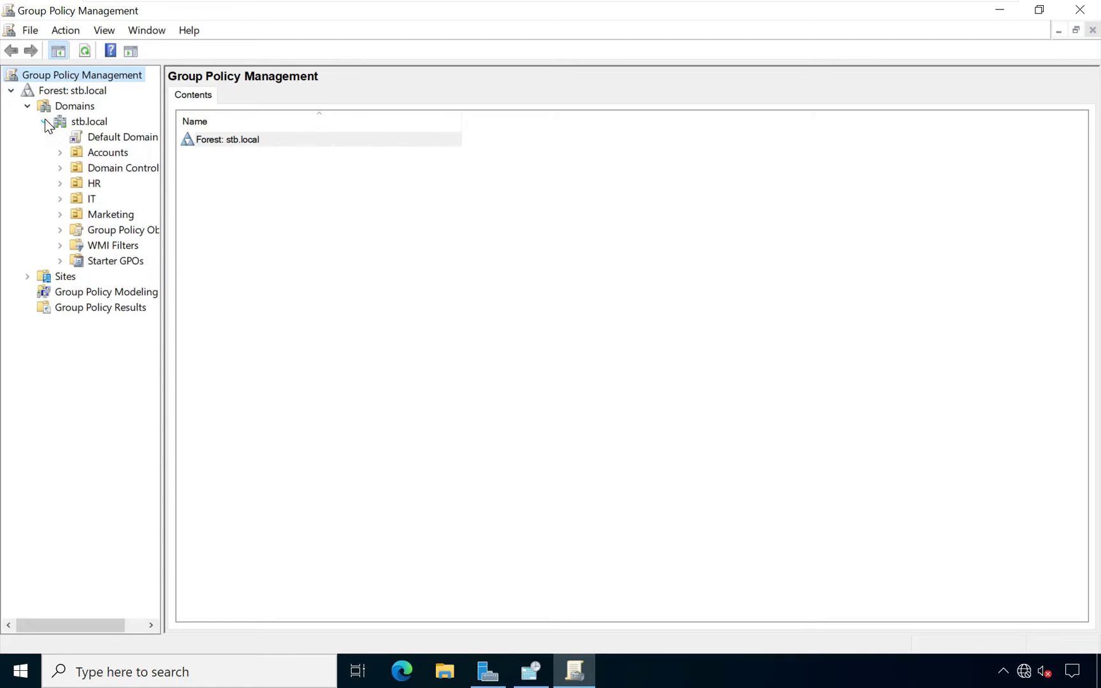
{"action": "left_click", "coordinate": [135, 153]}
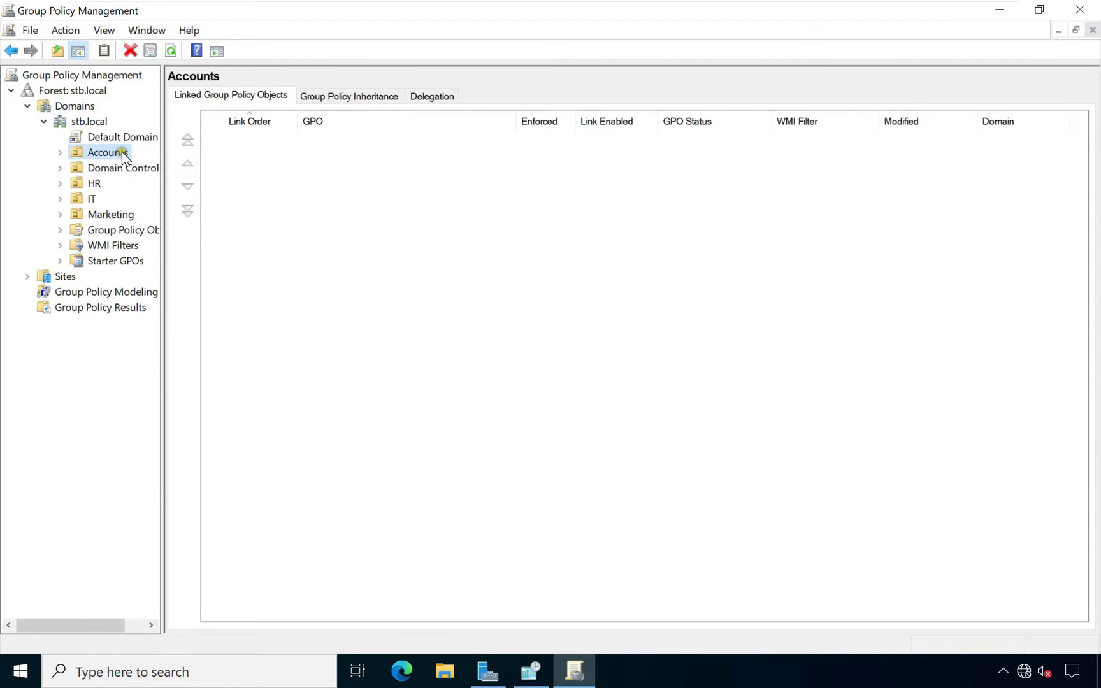
Create a GPO named 'Block registery' linked to the Accounts OU.
{"action": "right_click", "coordinate": [122, 155]}
{"action": "left_click", "coordinate": [157, 164]}
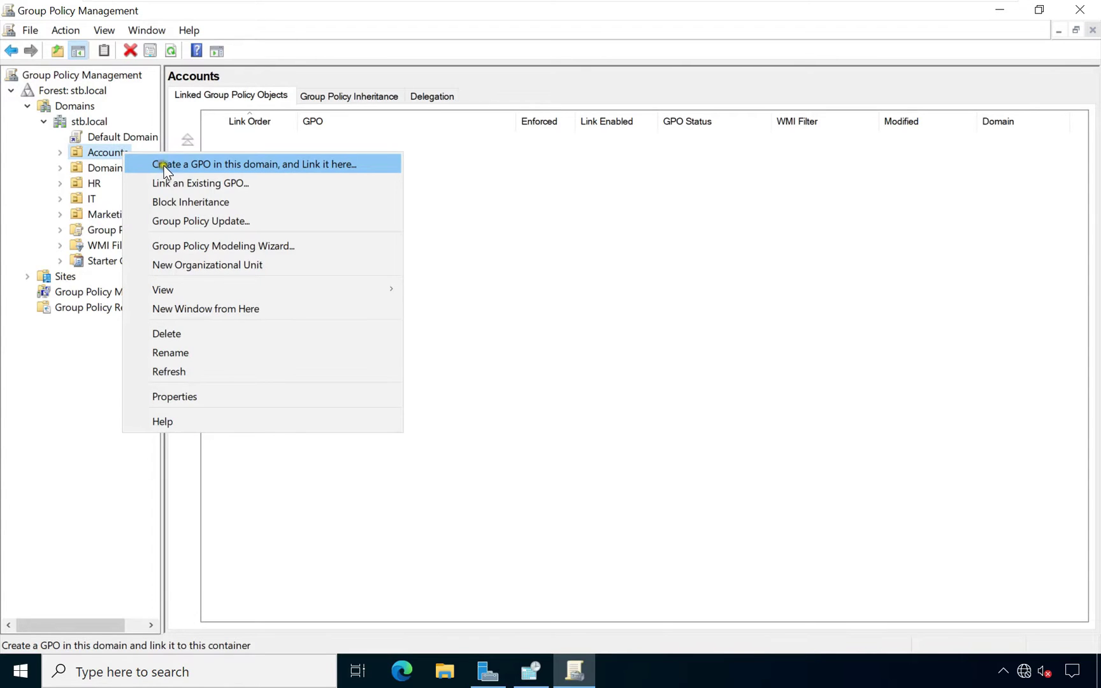
{"action": "left_click", "coordinate": [243, 164]}
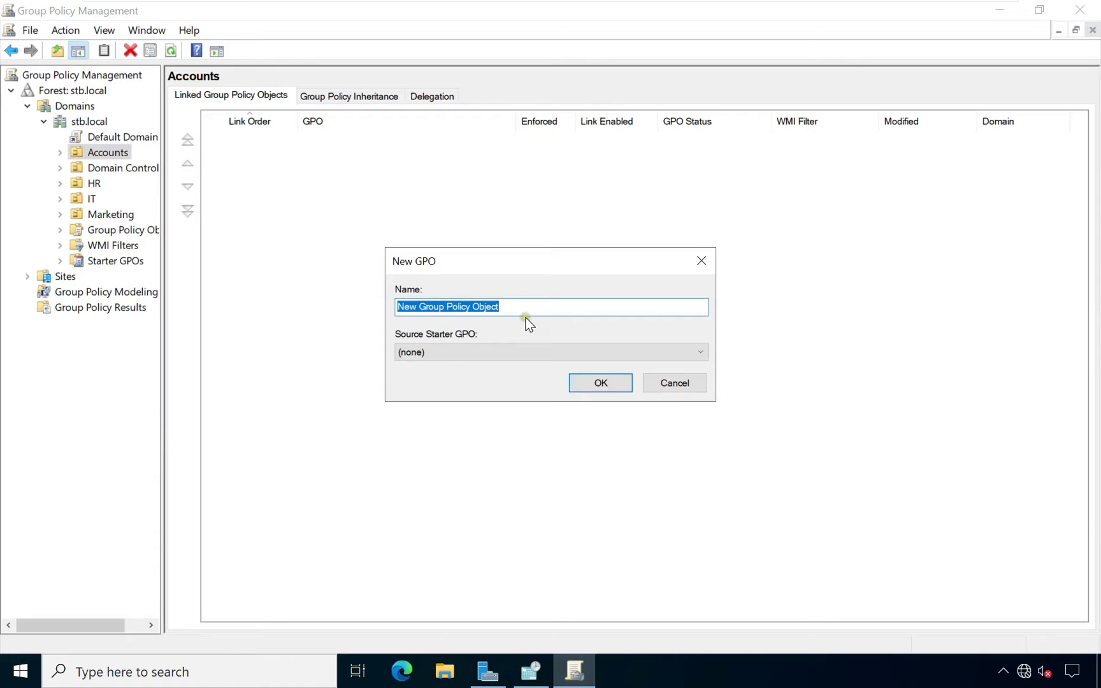
{"action": "key", "text": "BackSpace"}
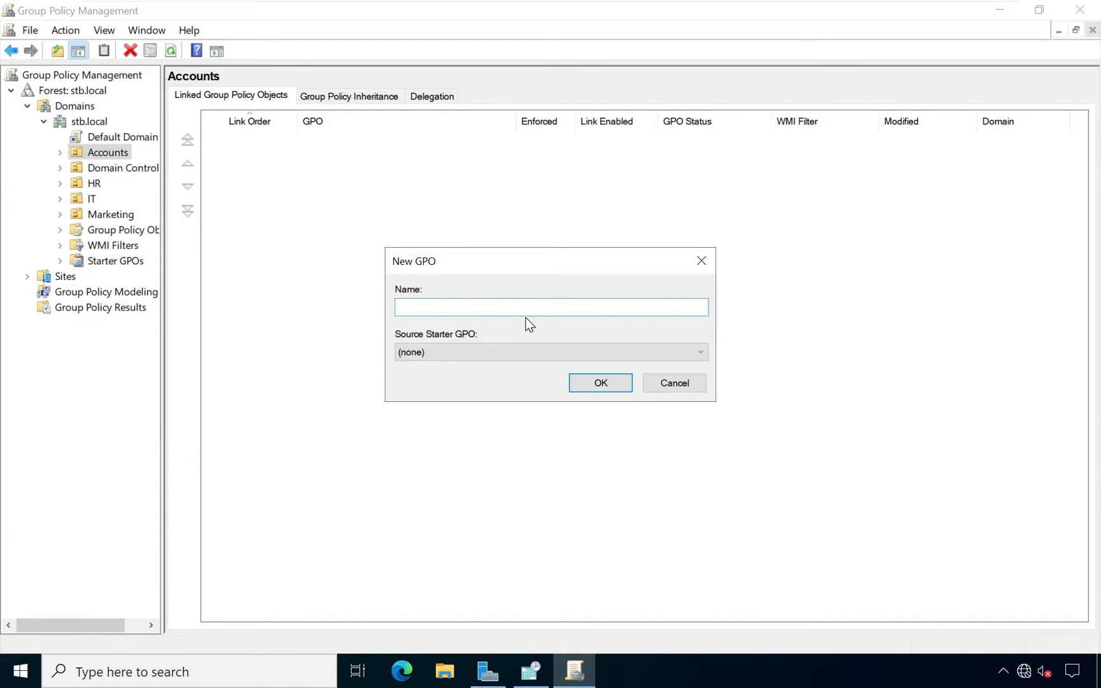
{"action": "type", "text": "Block registery"}
{"action": "left_click", "coordinate": [609, 381]}
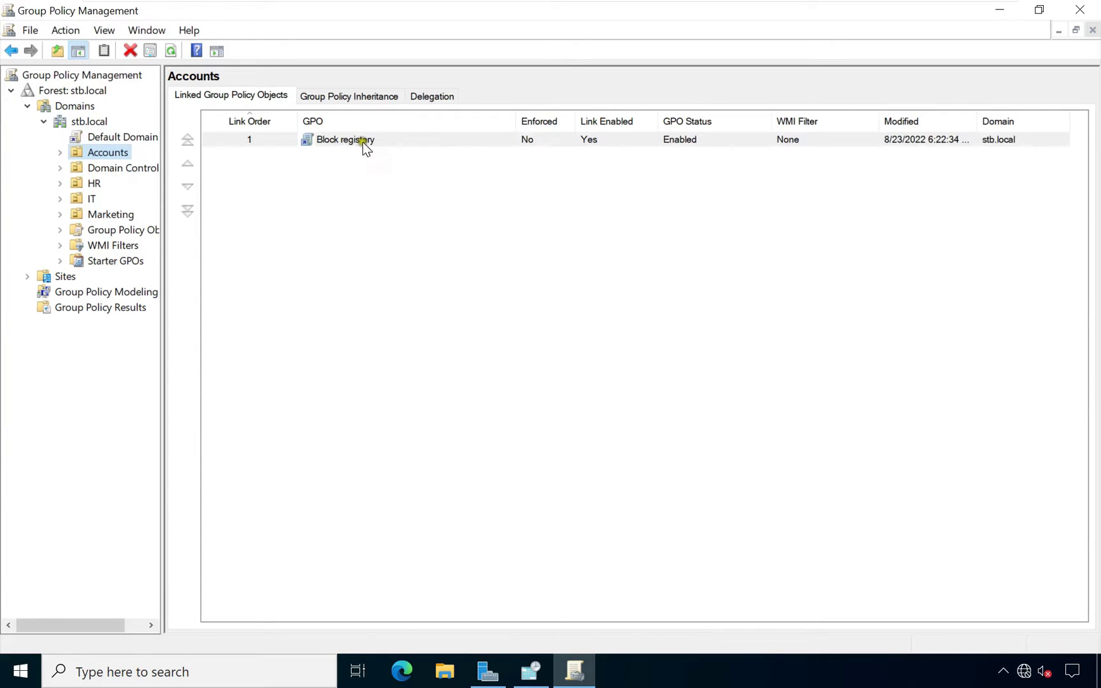
Open the Block registery GPO in a maximized Group Policy Management Editor.
{"action": "right_click", "coordinate": [368, 144]}
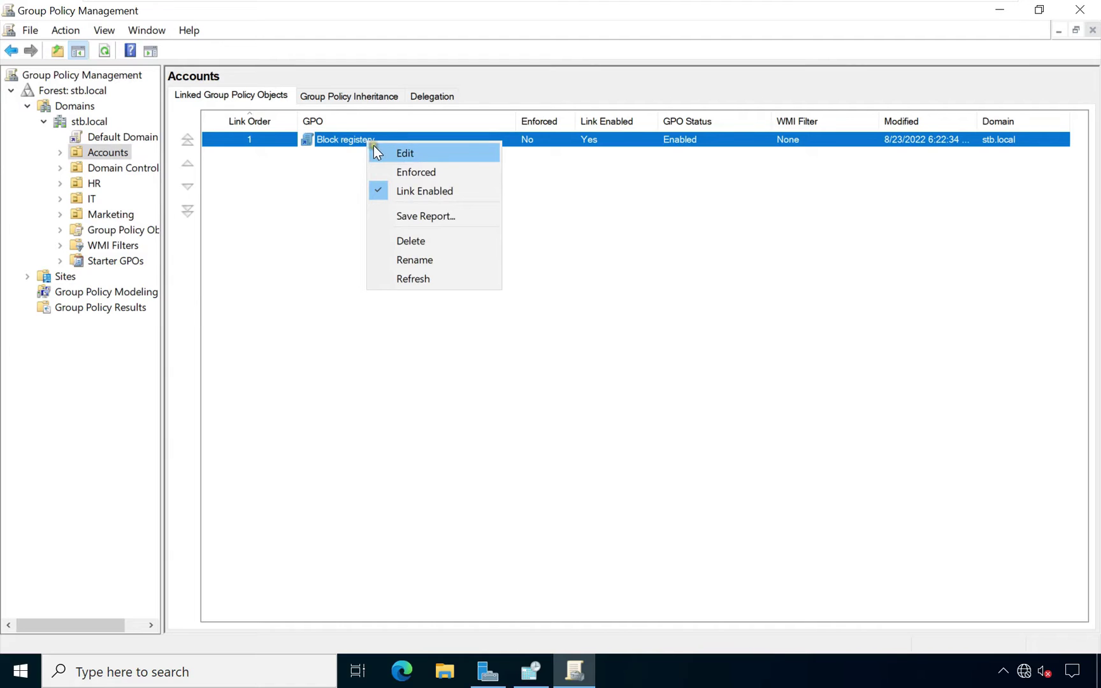
{"action": "left_click", "coordinate": [410, 155]}
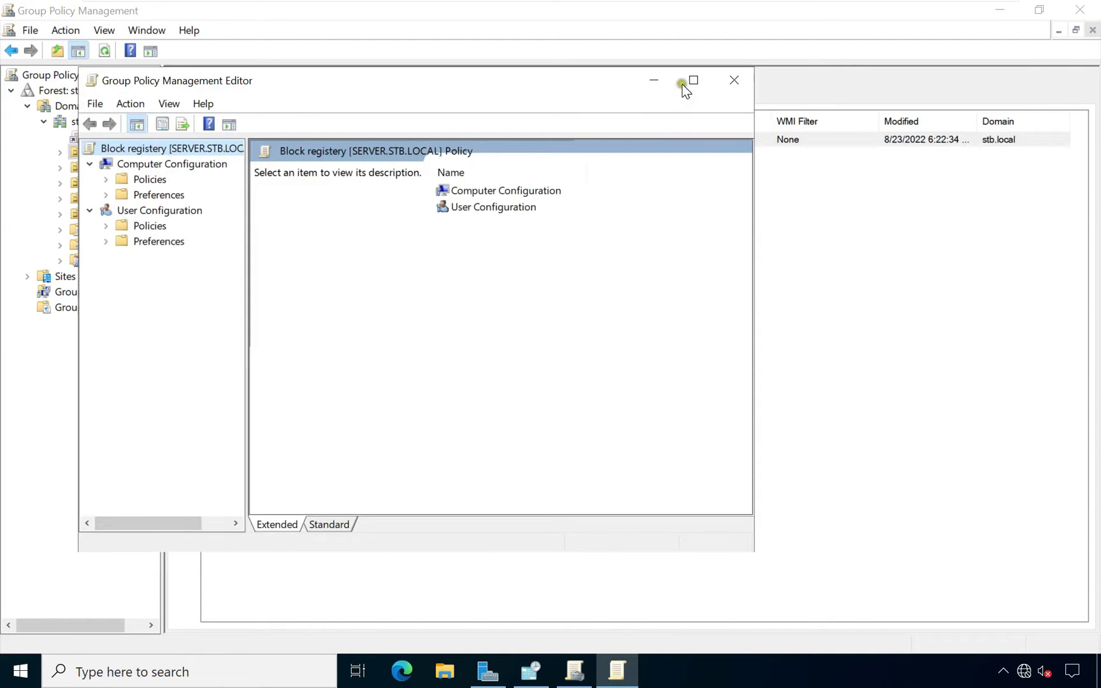
{"action": "left_click", "coordinate": [694, 80]}
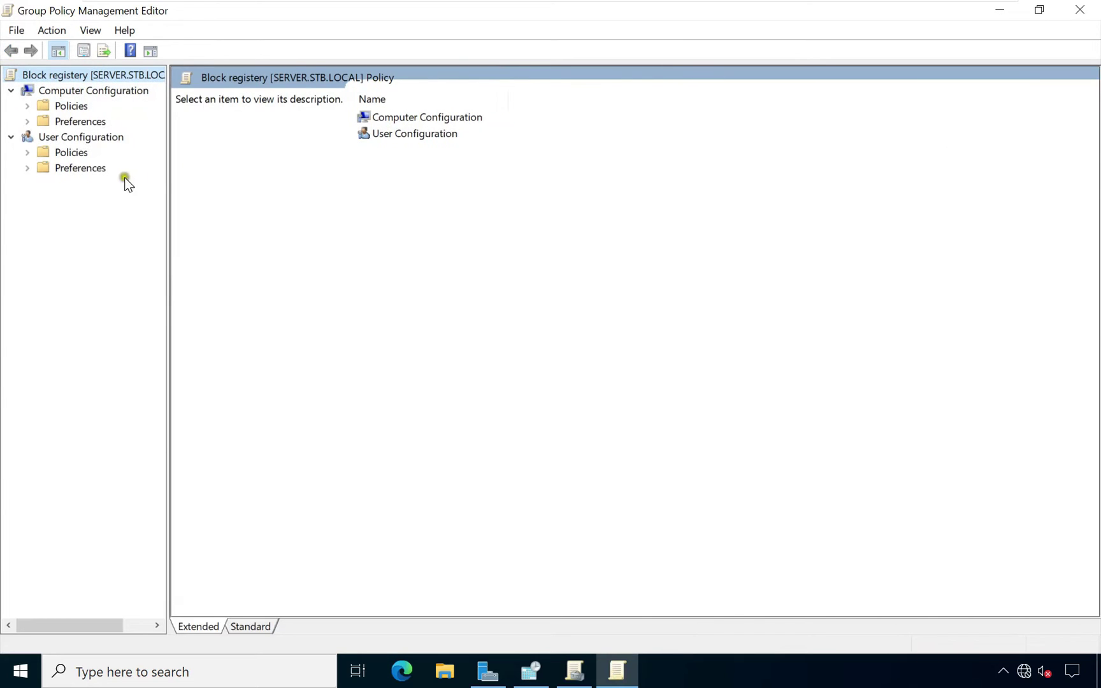
Go to User Configuration > Administrative Templates > System and select 'Prevent access to registry editing tools'.
{"action": "left_click", "coordinate": [28, 152]}
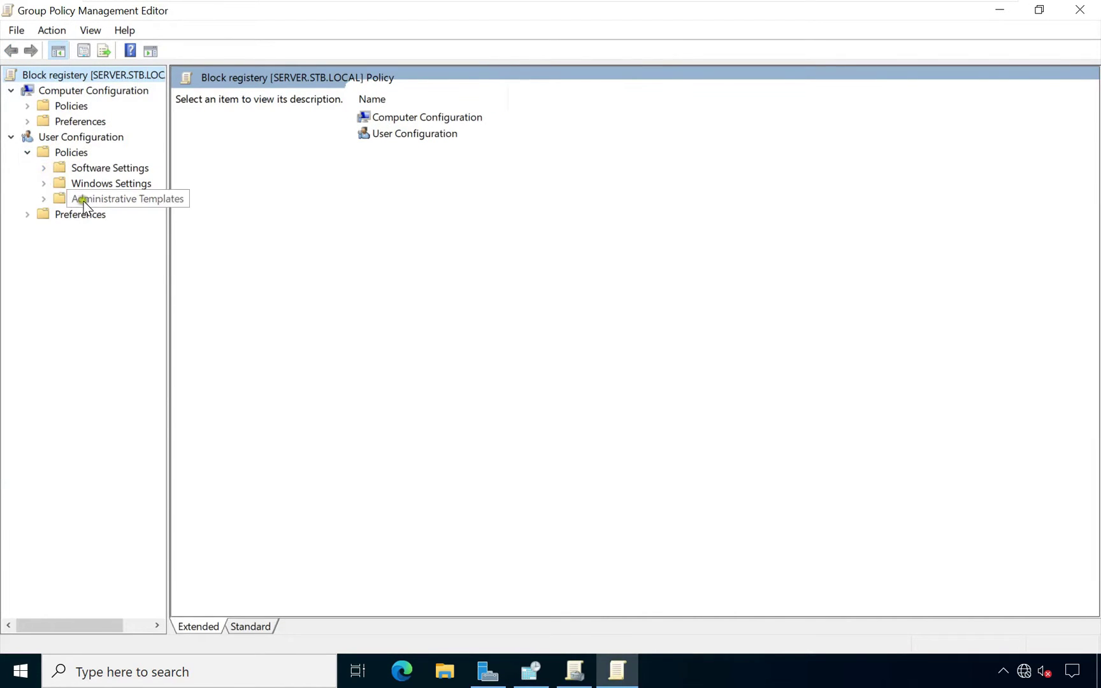
{"action": "left_click", "coordinate": [44, 200]}
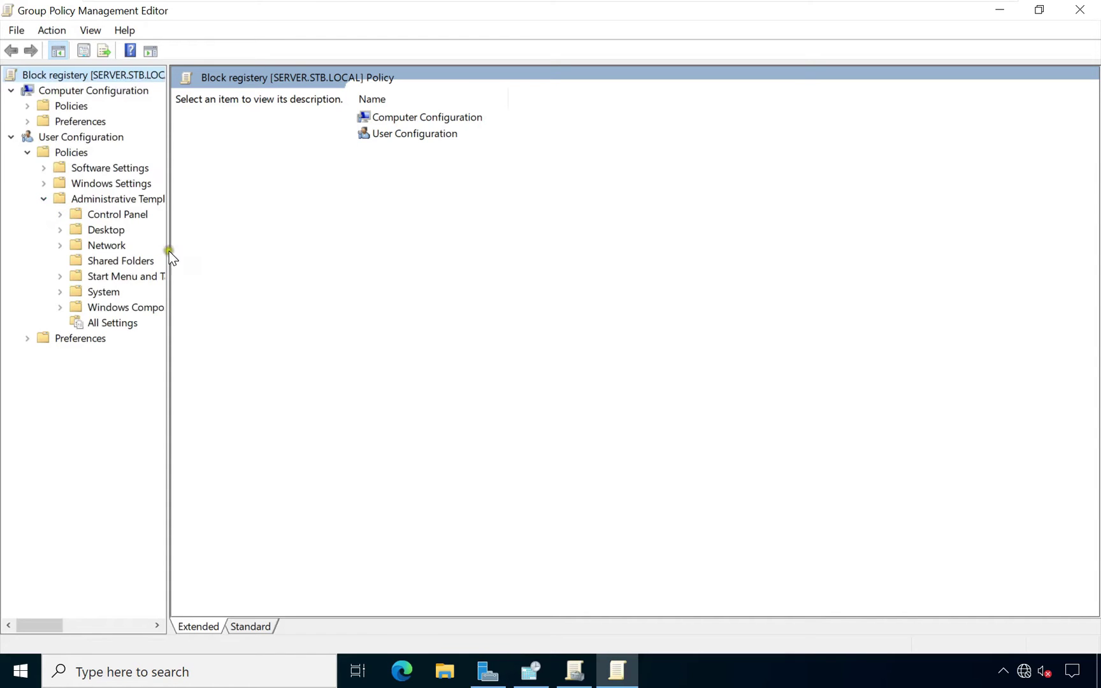
{"action": "left_click_drag", "start_coordinate": [168, 241], "coordinate": [264, 254]}
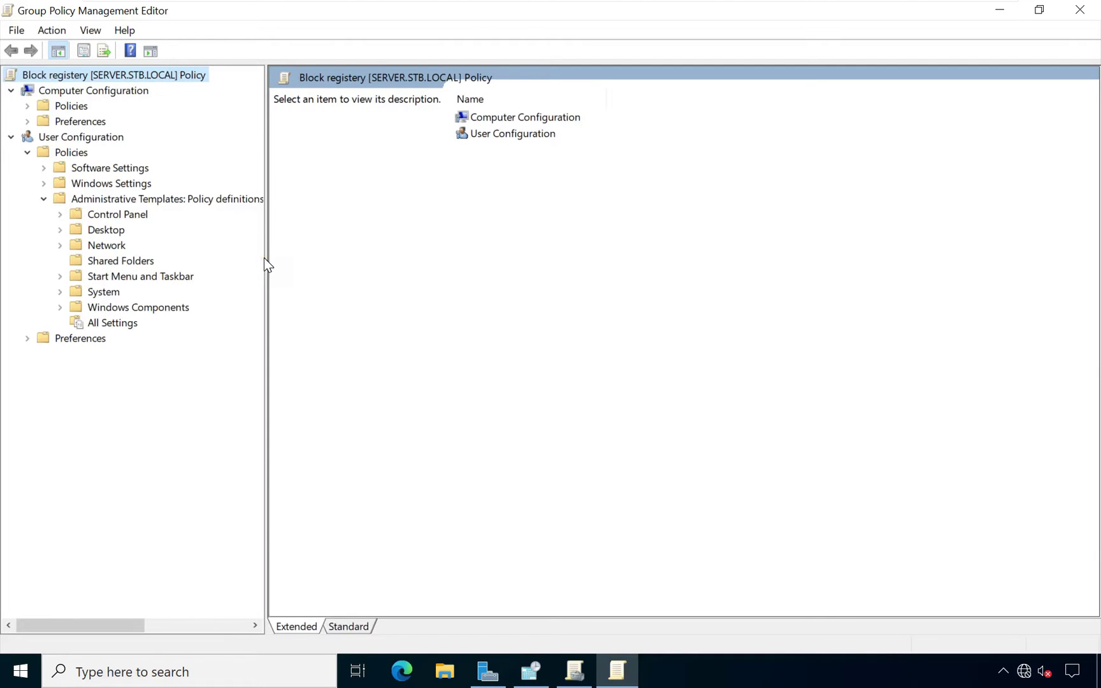
{"action": "left_click", "coordinate": [105, 292]}
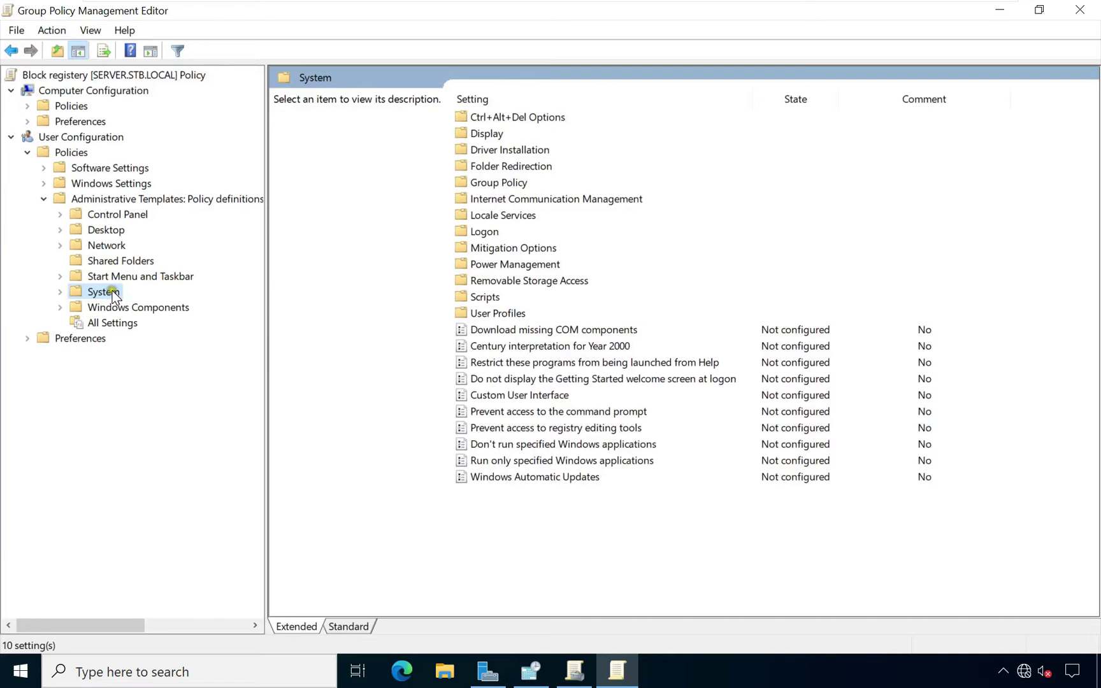
{"action": "left_click", "coordinate": [516, 430]}
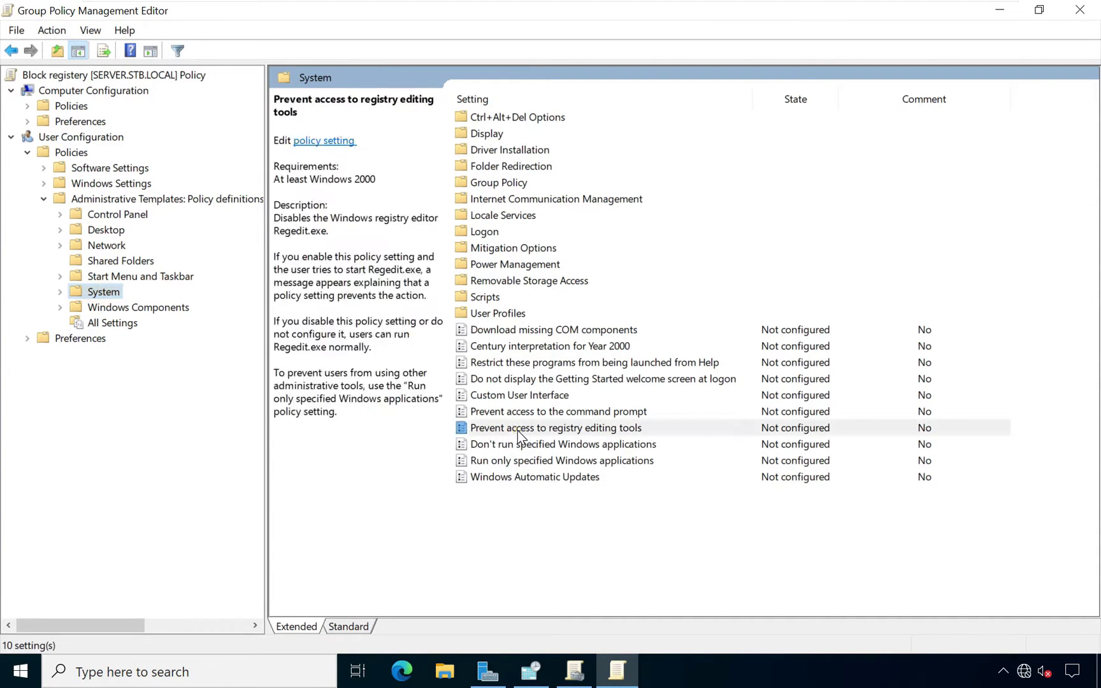
Set 'Prevent access to registry editing tools' to Enabled and apply it.
{"action": "double_click", "coordinate": [516, 430]}
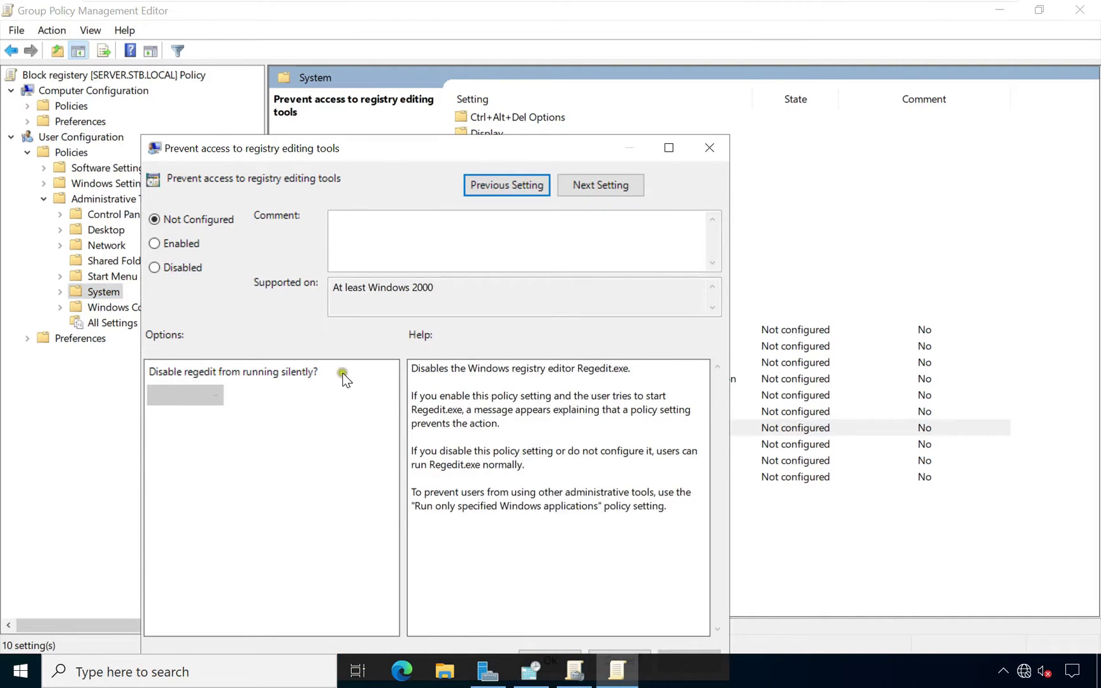
{"action": "left_click", "coordinate": [155, 243]}
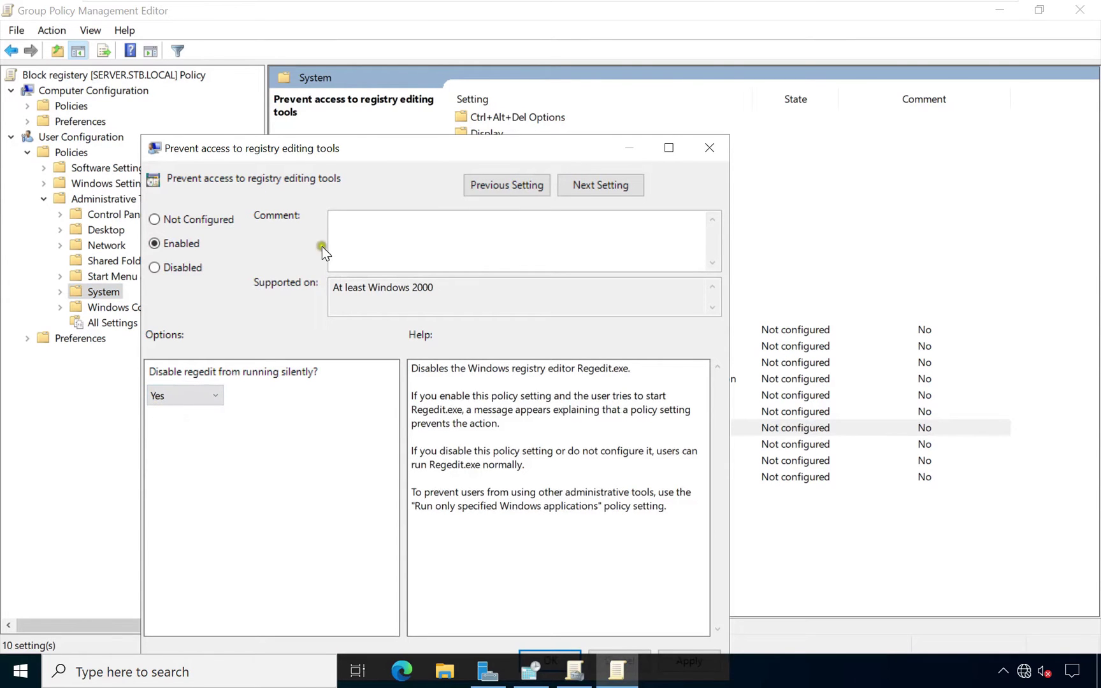
{"action": "left_click_drag", "start_coordinate": [375, 153], "coordinate": [425, 84]}
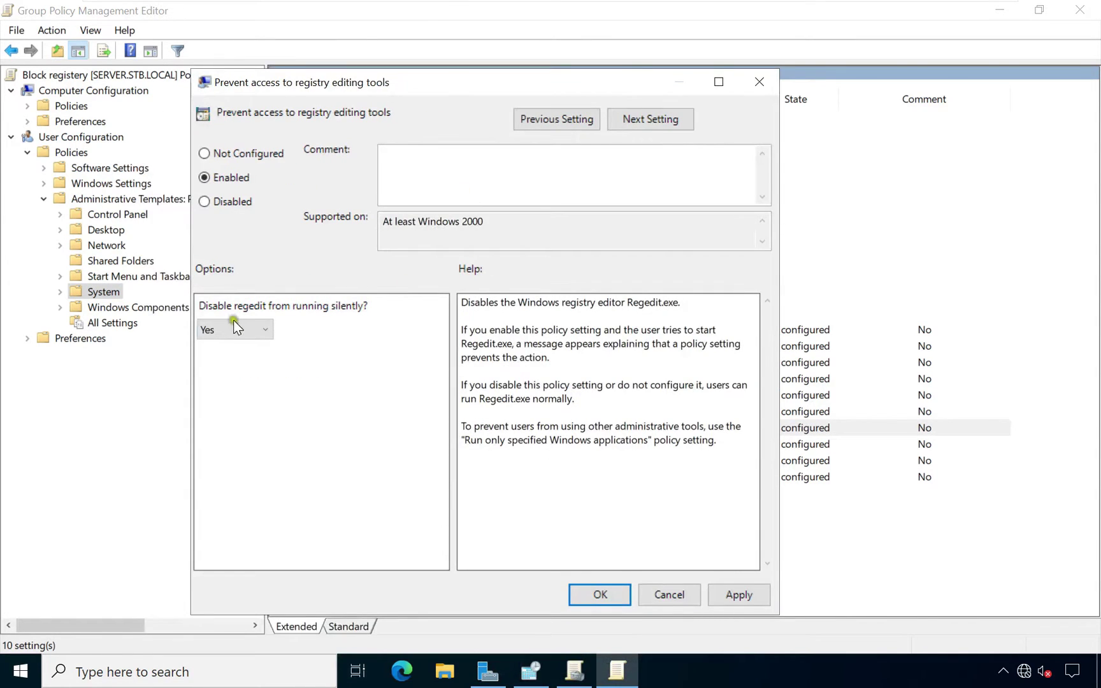
{"action": "left_click", "coordinate": [749, 597]}
{"action": "left_click", "coordinate": [593, 595]}
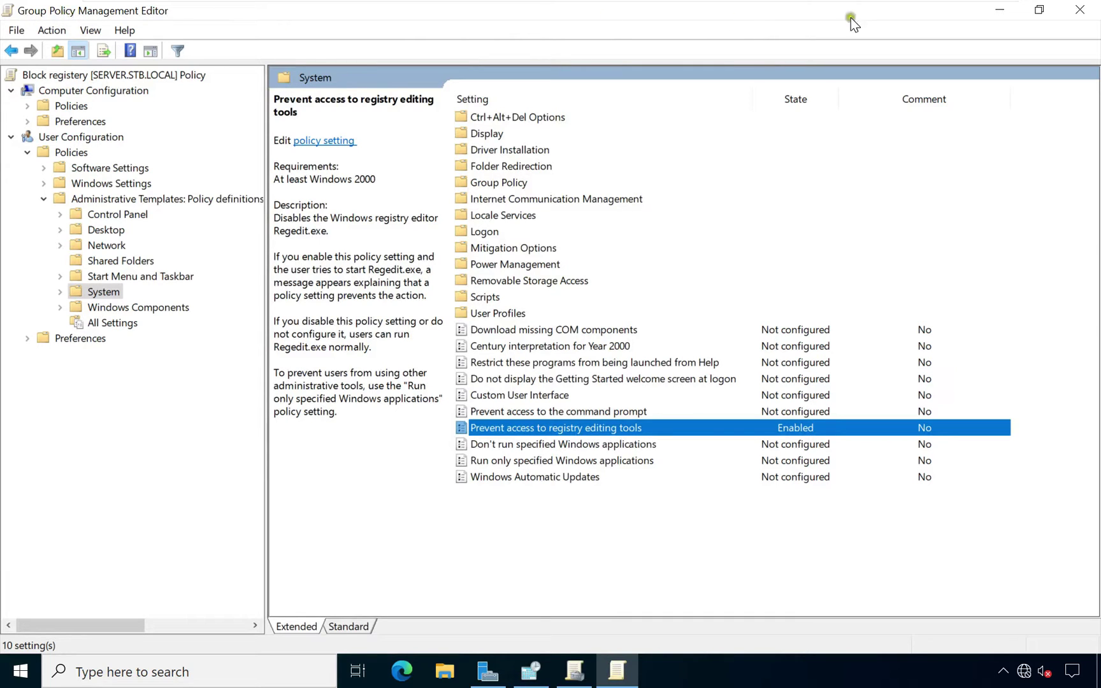
Close the policy editor, Group Policy Management and Server Manager.
{"action": "left_click", "coordinate": [1080, 9]}
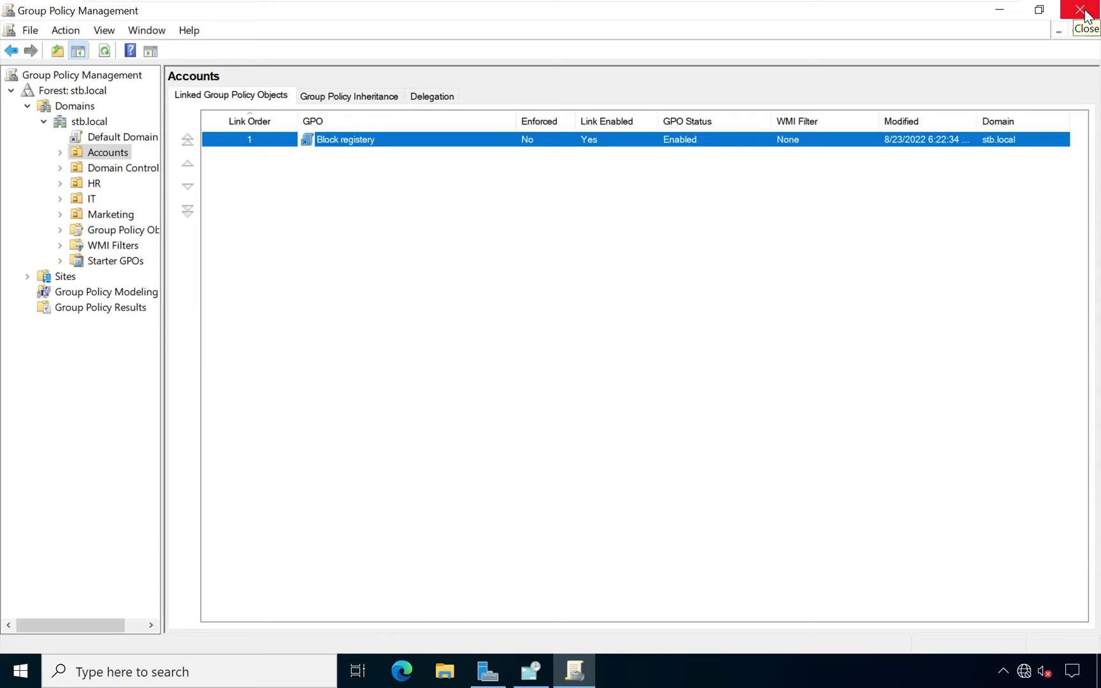
{"action": "left_click", "coordinate": [1079, 10]}
{"action": "left_click", "coordinate": [1079, 10]}
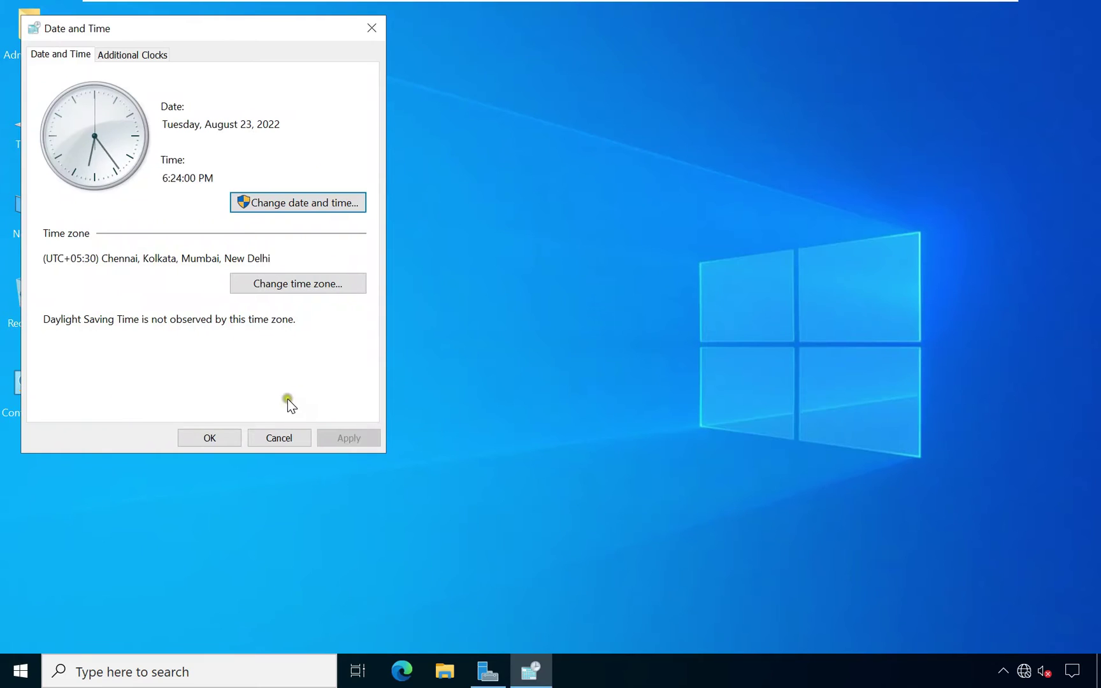
Dismiss the Date and Time dialog and run gpupdate on the server.
{"action": "left_click", "coordinate": [260, 435]}
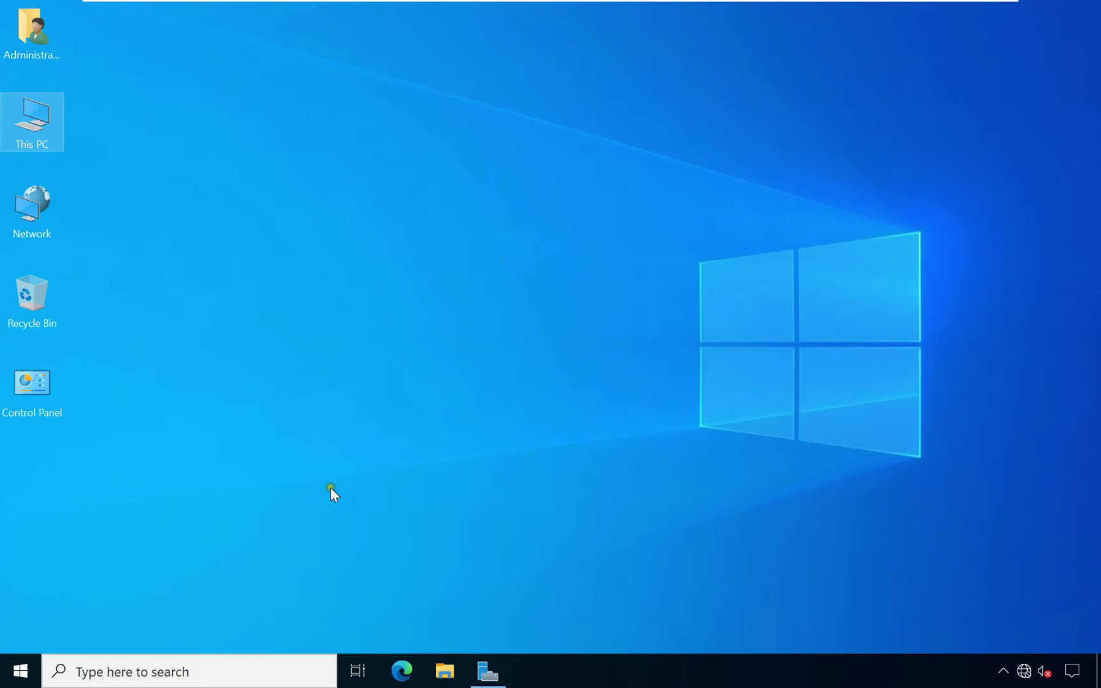
{"action": "right_click", "coordinate": [20, 671]}
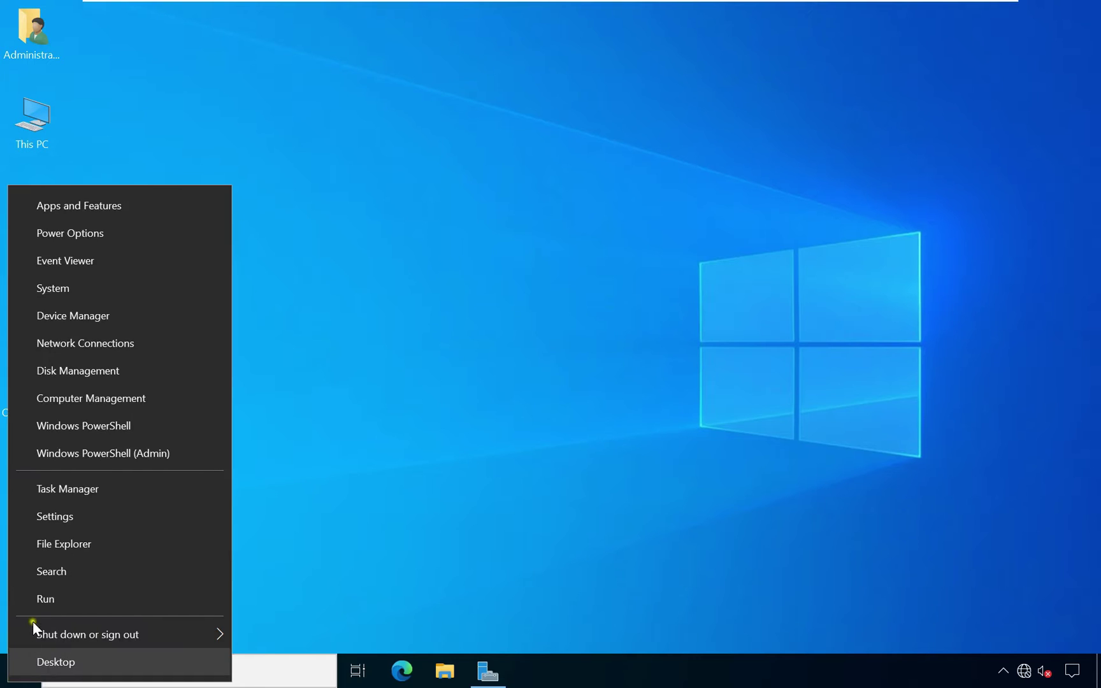
{"action": "left_click", "coordinate": [44, 597]}
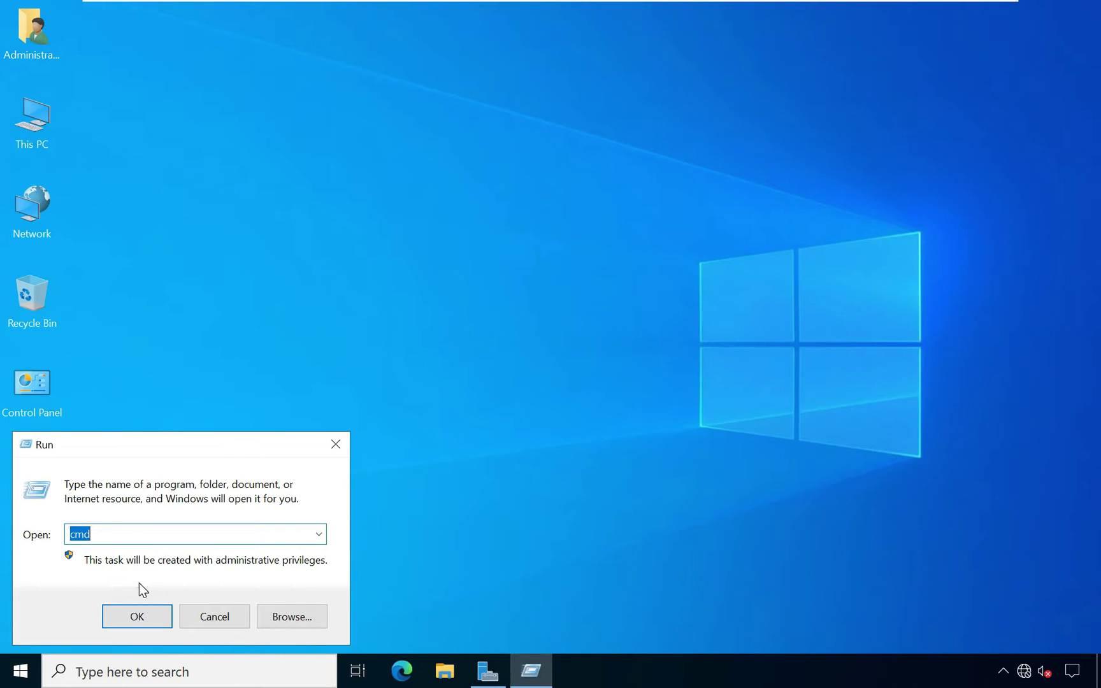
{"action": "type", "text": "gpupdate"}
{"action": "left_click", "coordinate": [135, 613]}
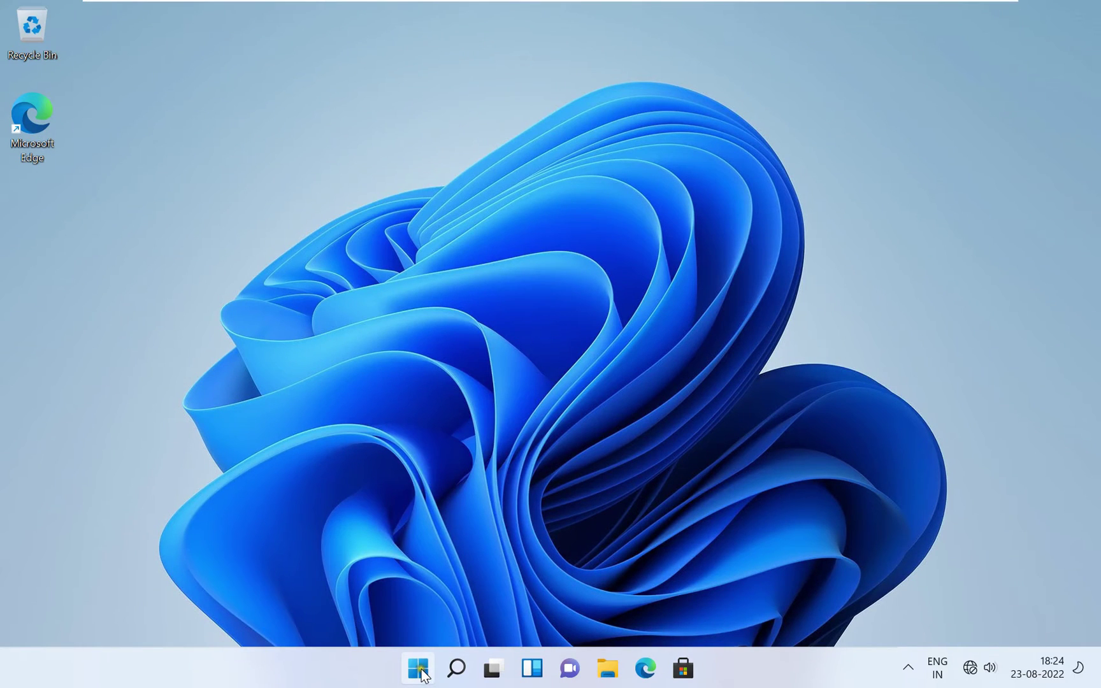
Run gpupdate on the Windows 11 client, then begin signing out.
{"action": "right_click", "coordinate": [428, 675]}
{"action": "left_click", "coordinate": [366, 570]}
{"action": "type", "text": "gpupdate"}
{"action": "left_click", "coordinate": [149, 609]}
{"action": "right_click", "coordinate": [418, 668]}
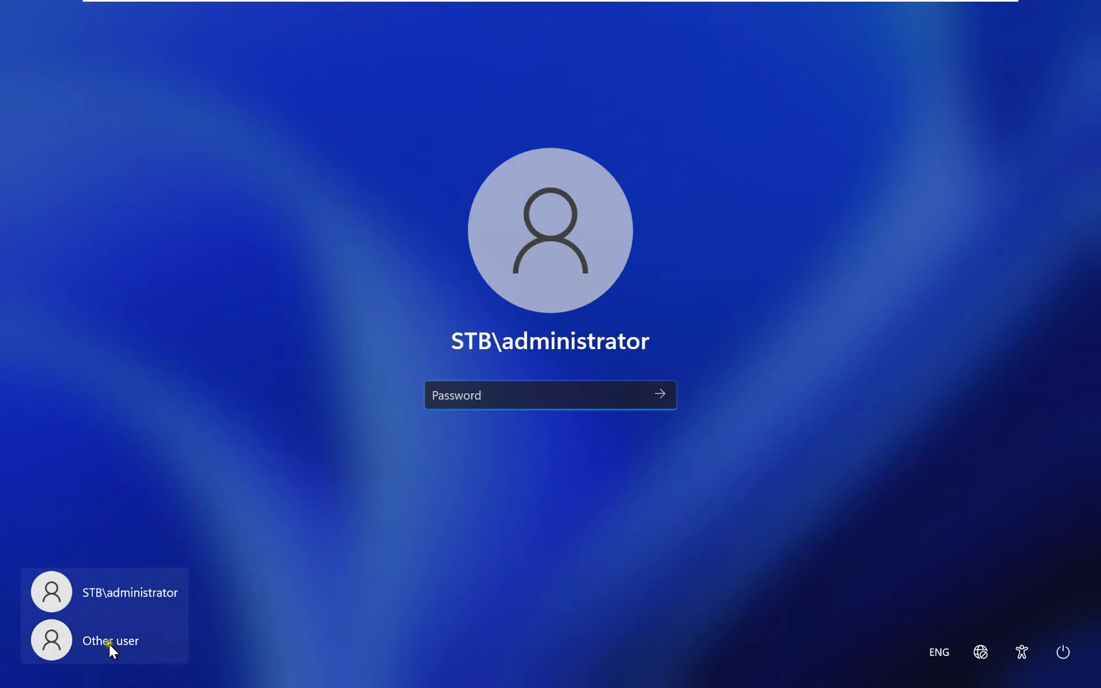
Sign in as another STB domain user with their user name and password.
{"action": "left_click", "coordinate": [109, 642]}
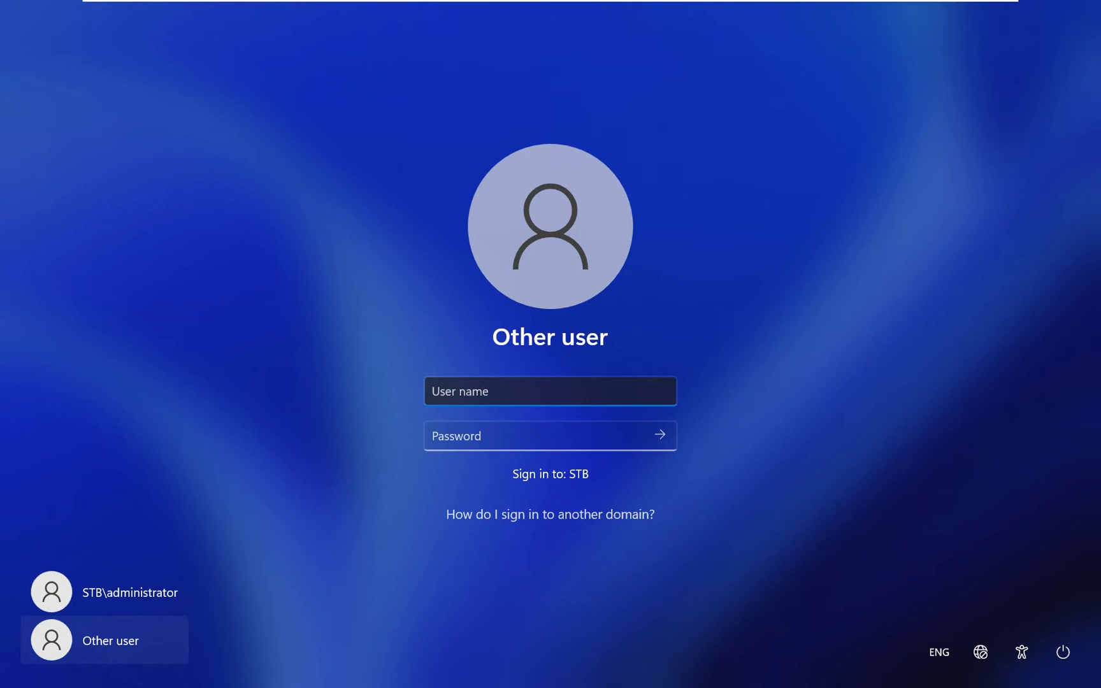
{"action": "type", "text": "niranjan"}
{"action": "key", "text": "Tab"}
{"action": "type", "text": "****"}
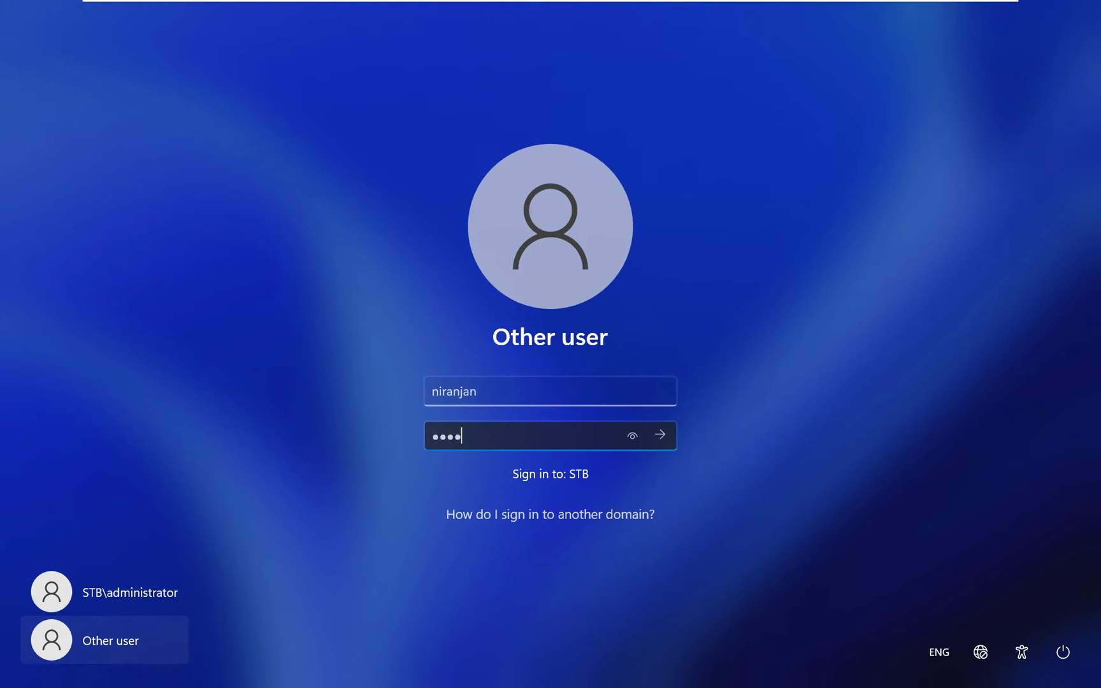
{"action": "type", "text": "***"}
{"action": "key", "text": "Return"}
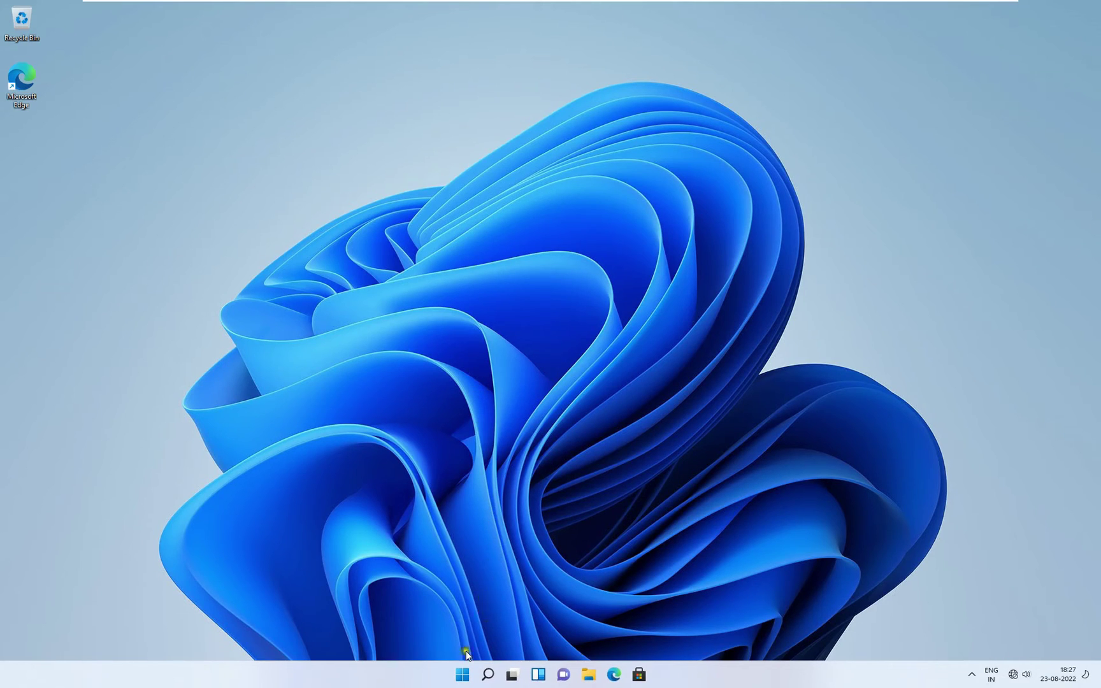
Run gpupdate from the Run prompt for the newly signed-in user.
{"action": "right_click", "coordinate": [462, 676]}
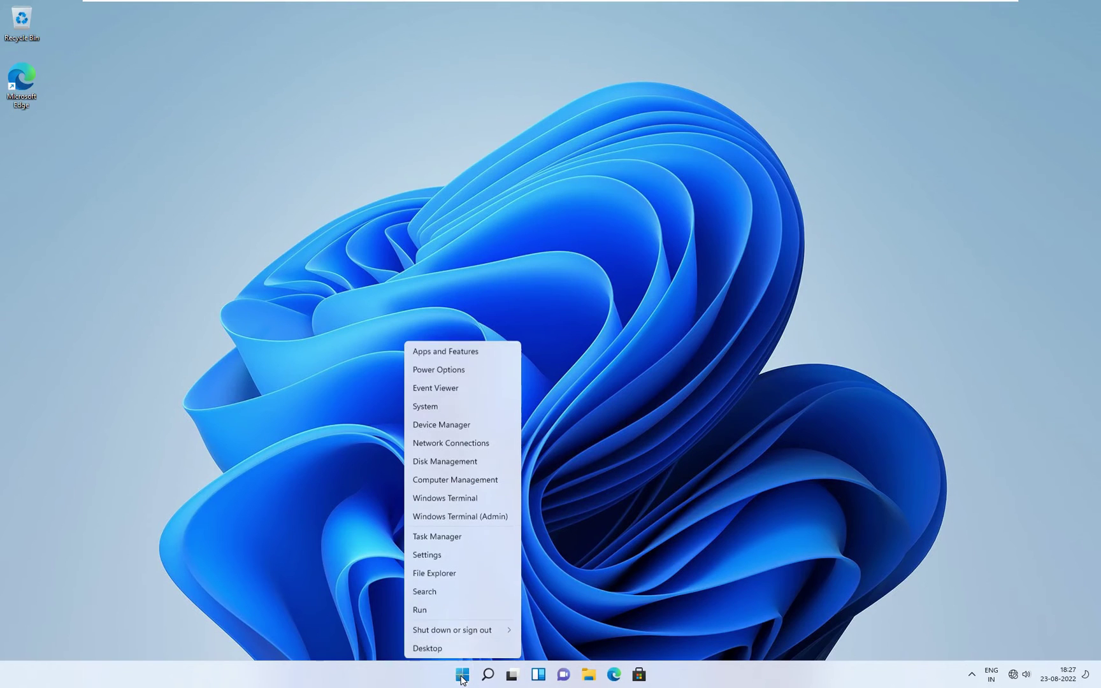
{"action": "left_click", "coordinate": [437, 609]}
{"action": "type", "text": "gpupdate"}
{"action": "key", "text": "Return"}
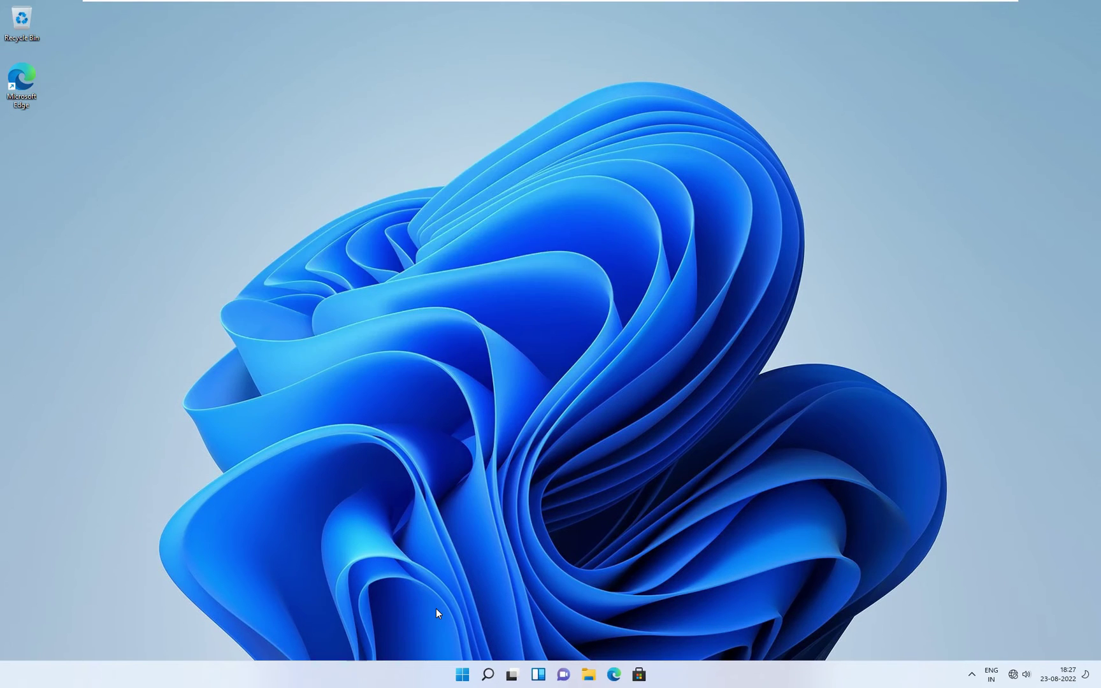
{"action": "right_click", "coordinate": [466, 682]}
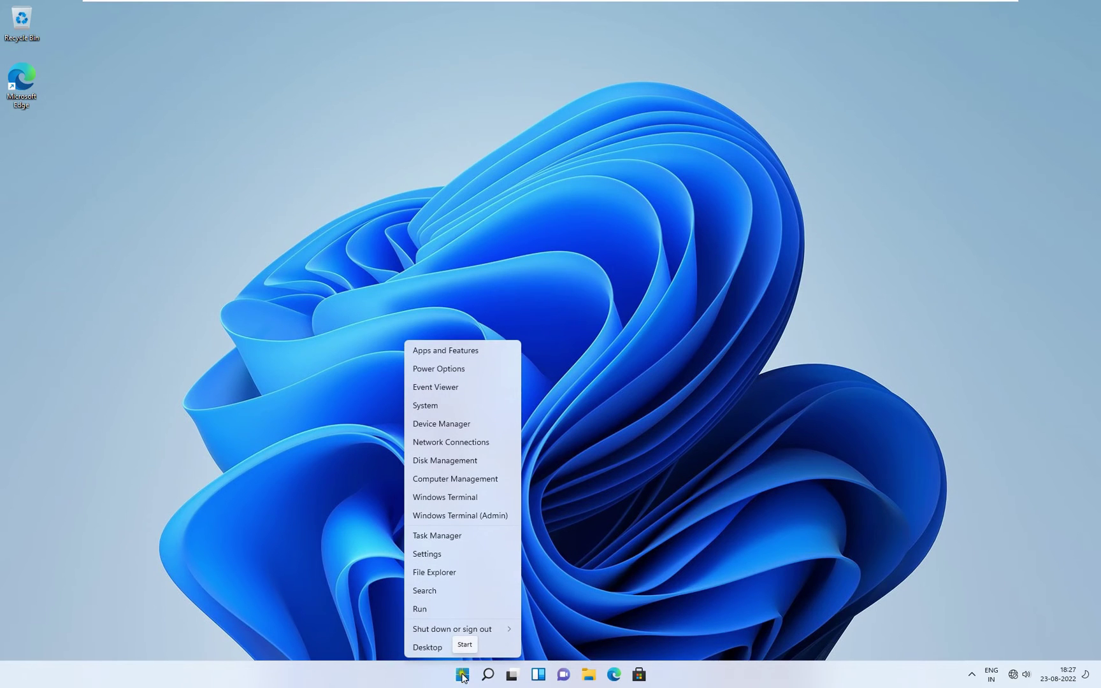
{"action": "left_click", "coordinate": [418, 608]}
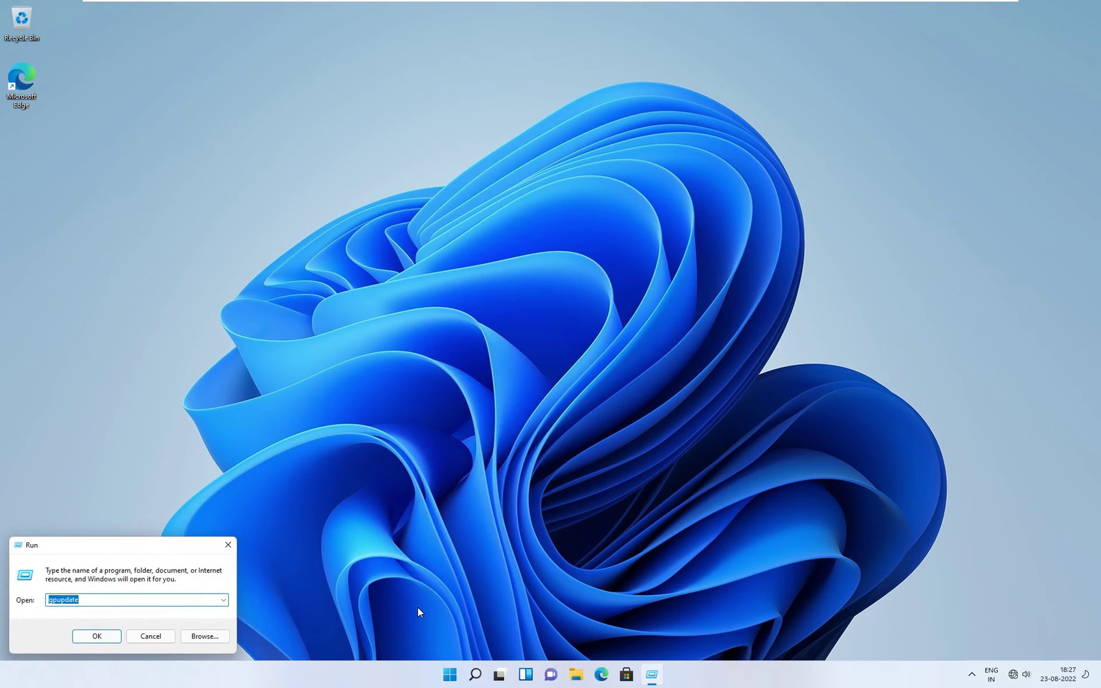
{"action": "type", "text": "regedit"}
{"action": "left_click", "coordinate": [79, 633]}
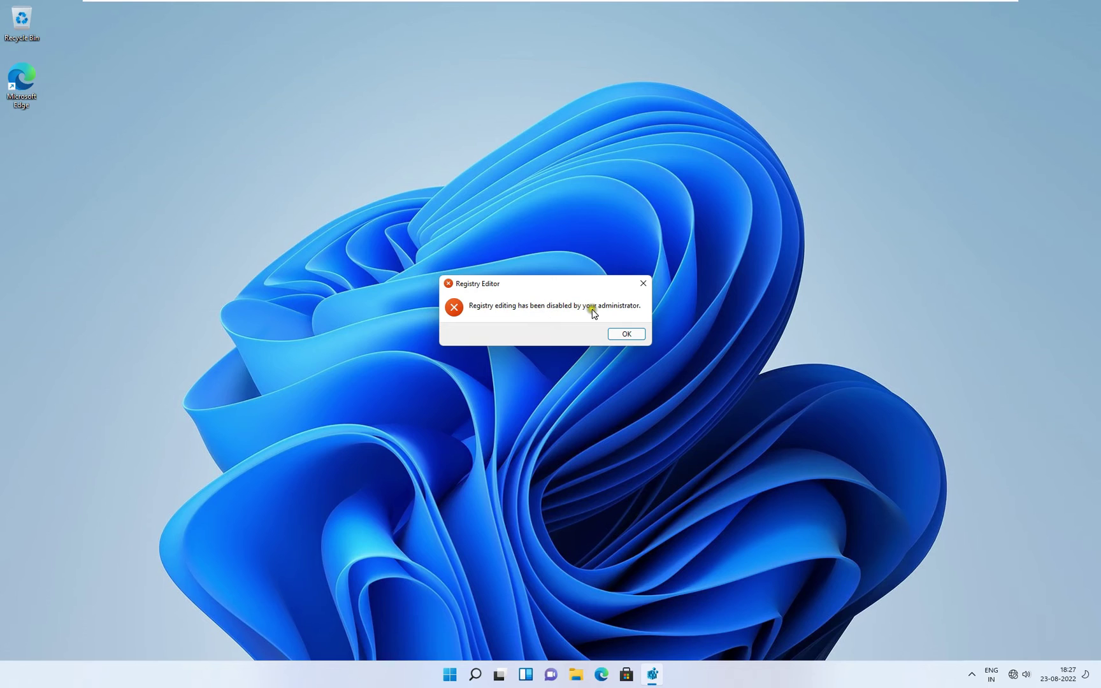
{"action": "left_click", "coordinate": [626, 334]}
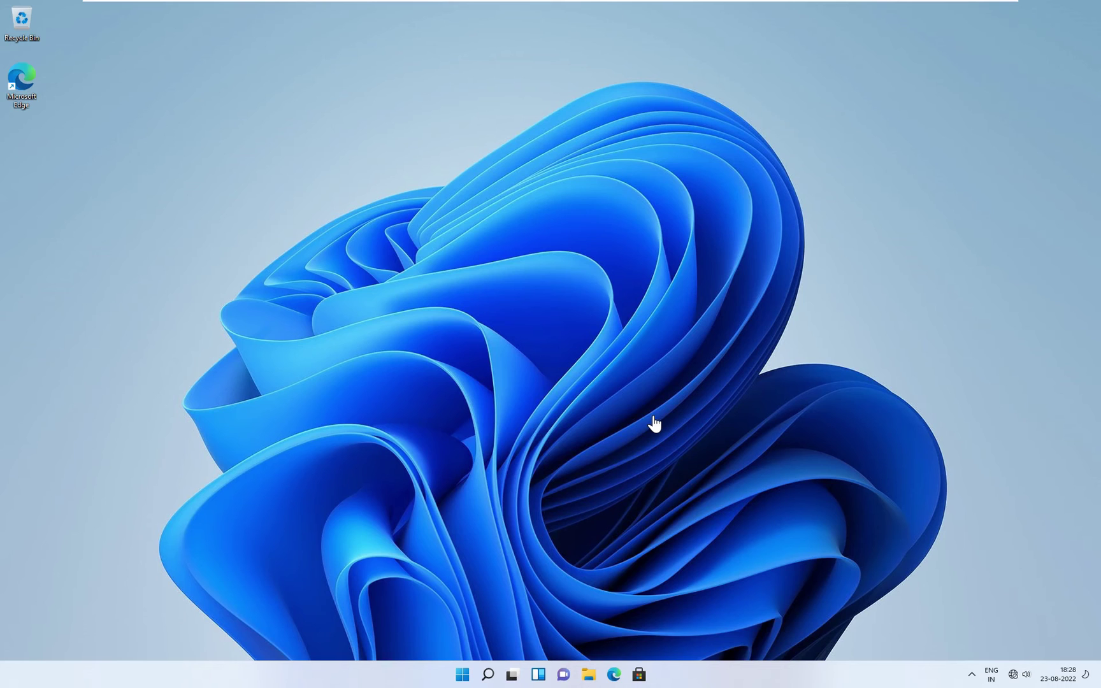
Sign out and sign back in as another domain user with their user name and password.
{"action": "right_click", "coordinate": [463, 673]}
{"action": "mouse_move", "coordinate": [487, 628]}
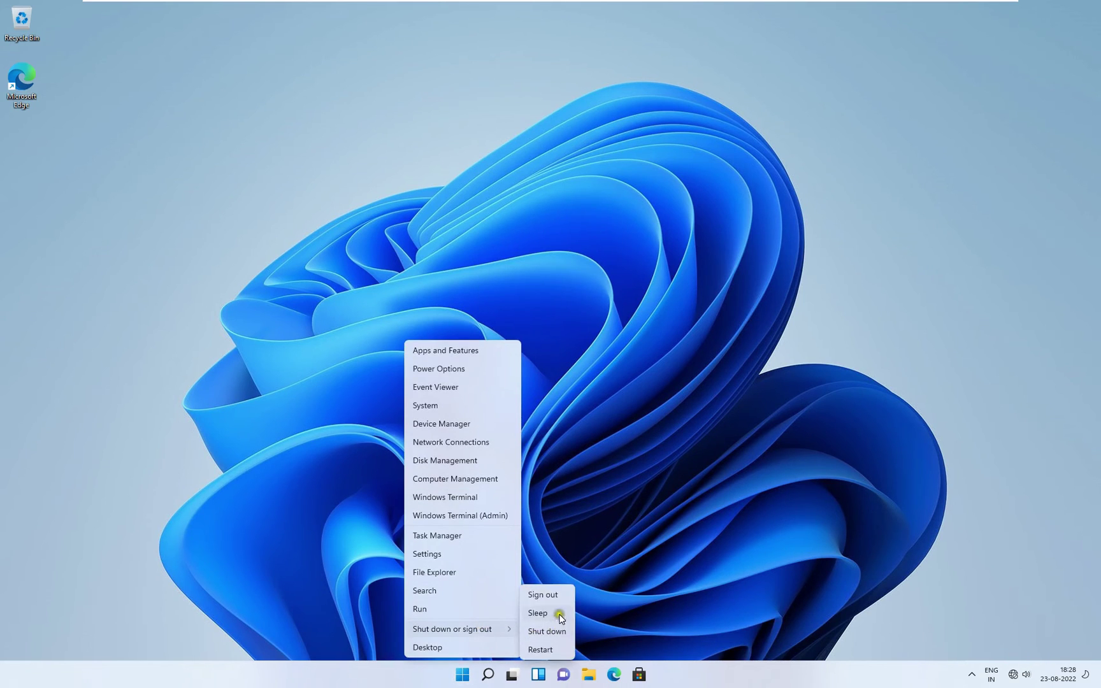
{"action": "left_click", "coordinate": [554, 522]}
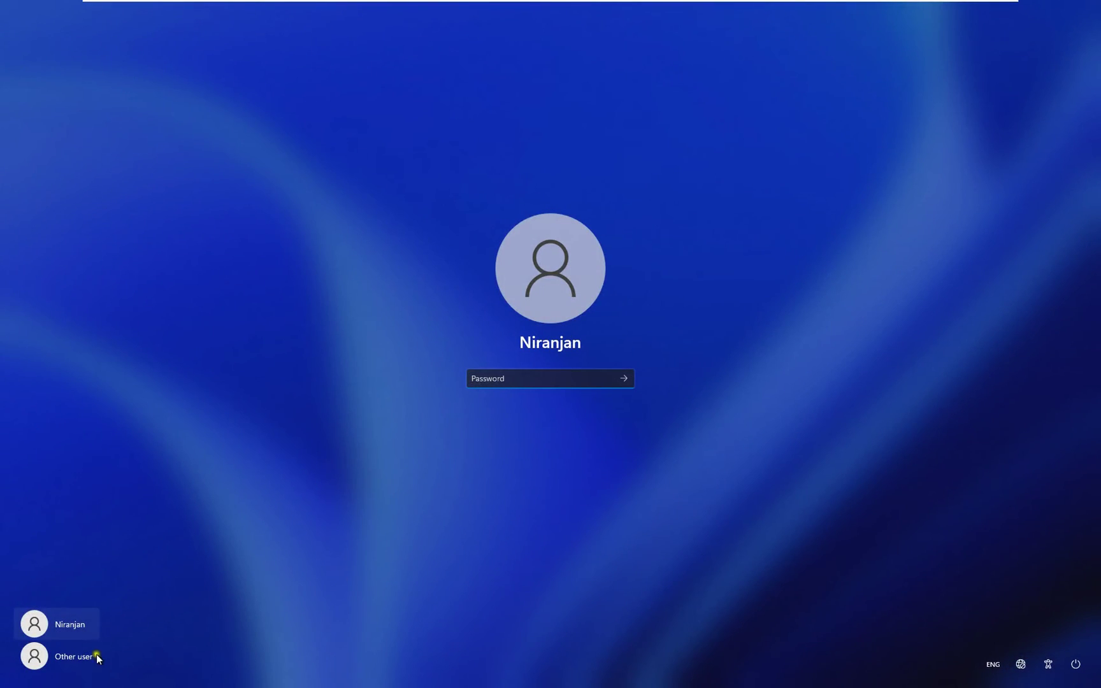
{"action": "left_click", "coordinate": [68, 656]}
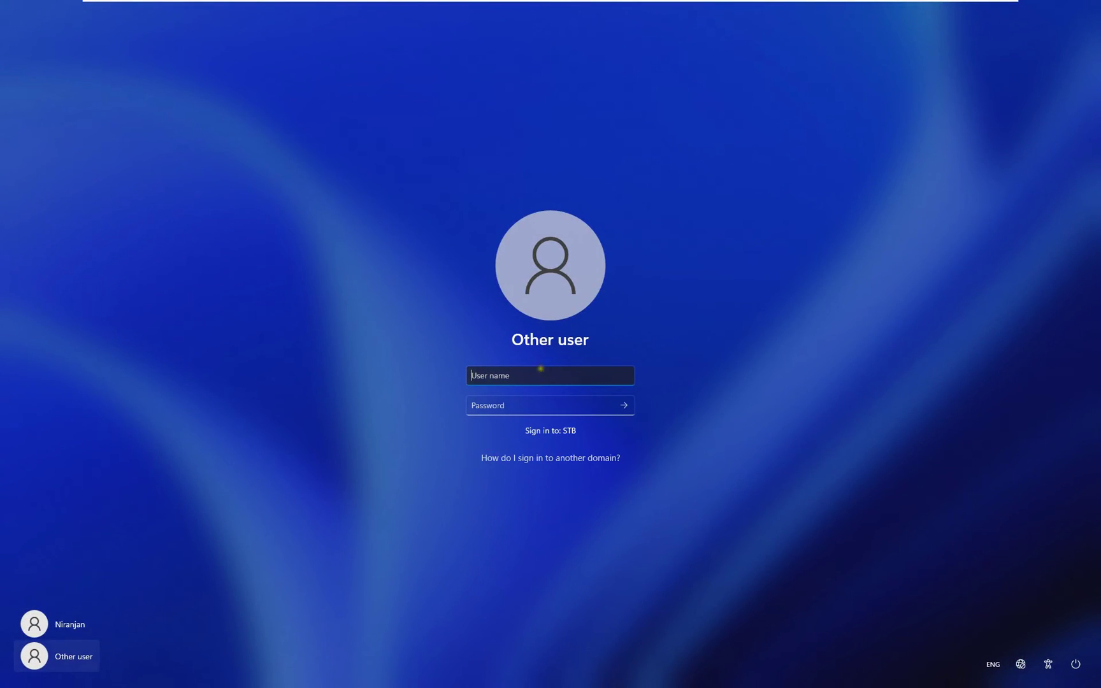
{"action": "type", "text": "abhishek"}
{"action": "left_click", "coordinate": [508, 411]}
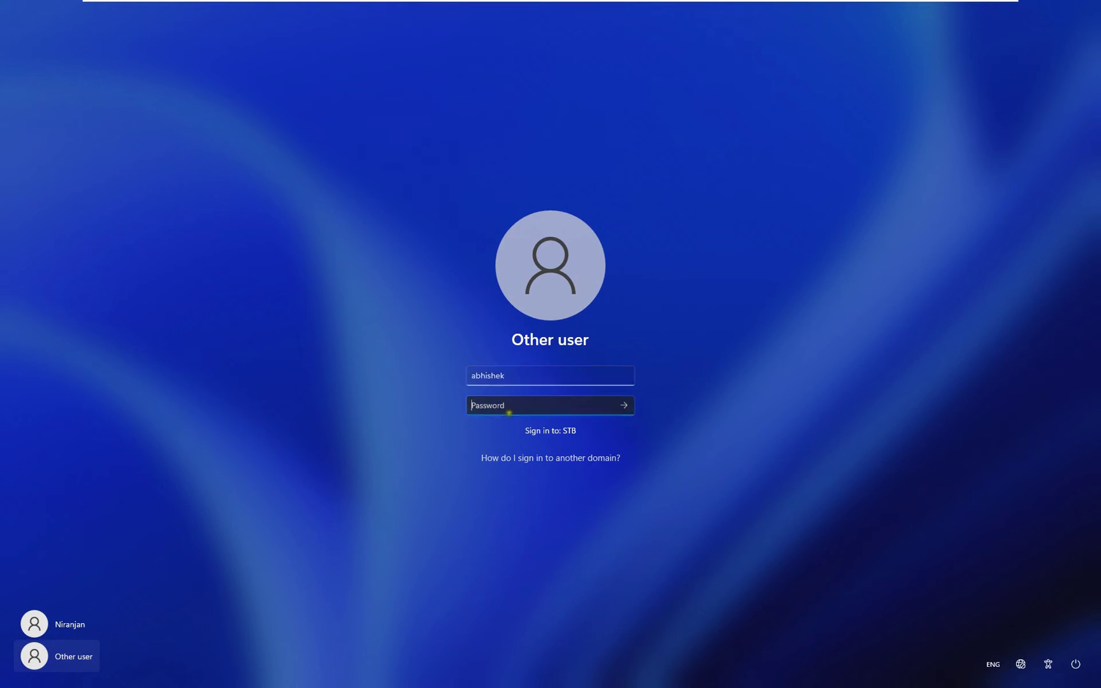
{"action": "type", "text": "•••••••"}
{"action": "key", "text": "Return"}
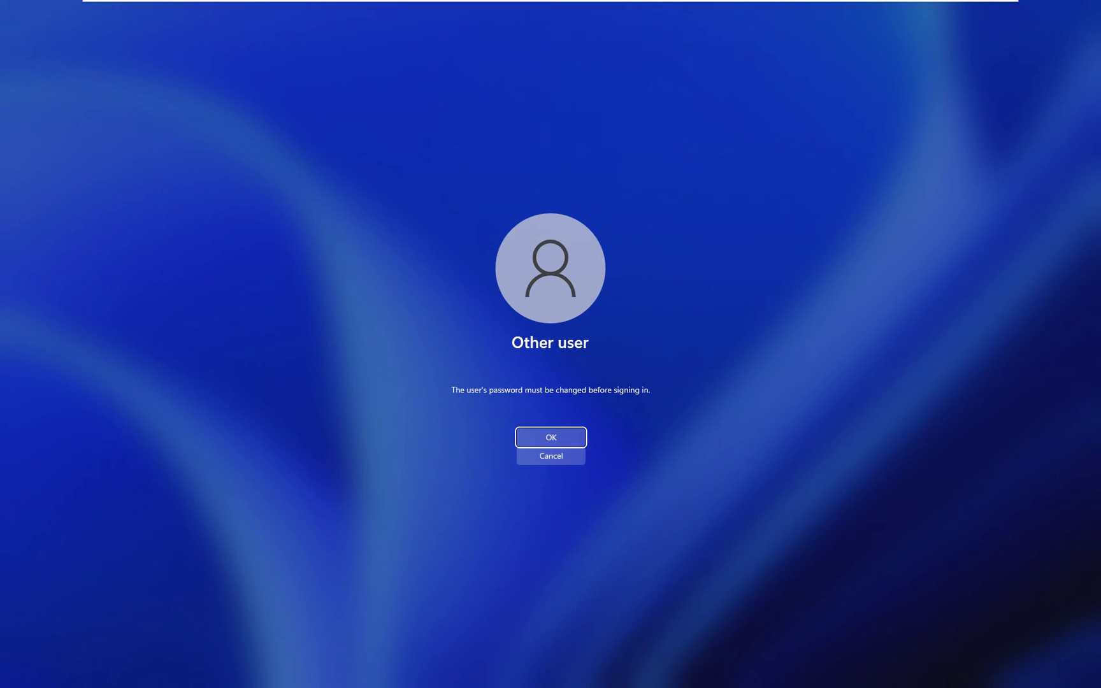
Set and confirm the required new password, then continue to the desktop.
{"action": "key", "text": "Return"}
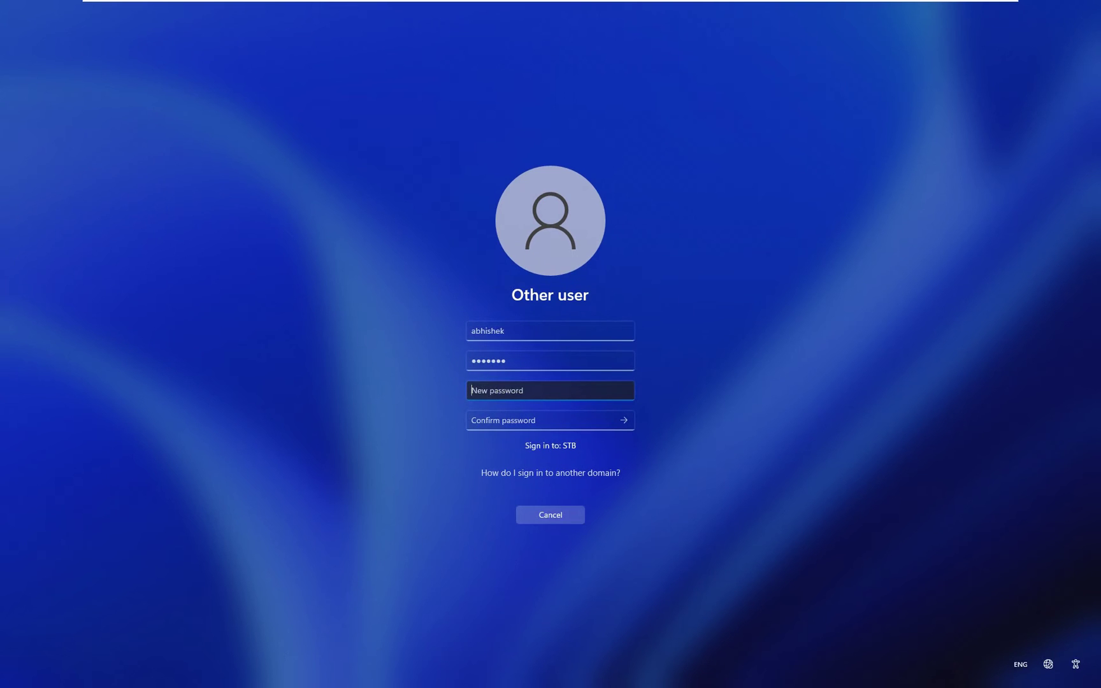
{"action": "type", "text": "•••••••"}
{"action": "key", "text": "Tab"}
{"action": "type", "text": "••••"}
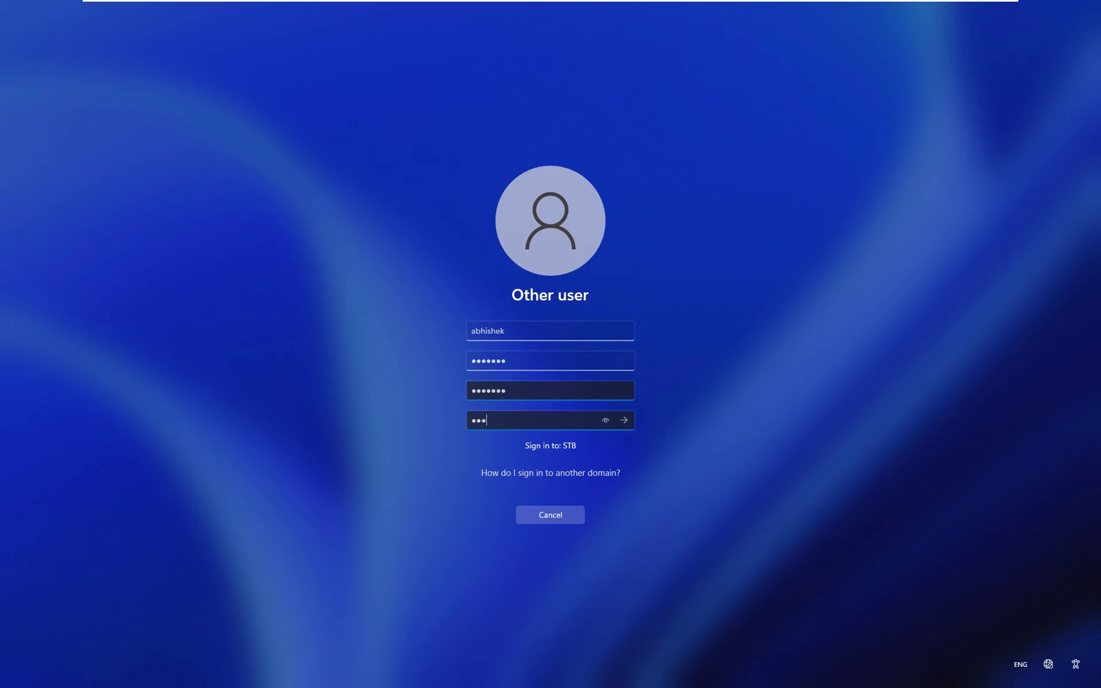
{"action": "type", "text": "•••"}
{"action": "key", "text": "Return"}
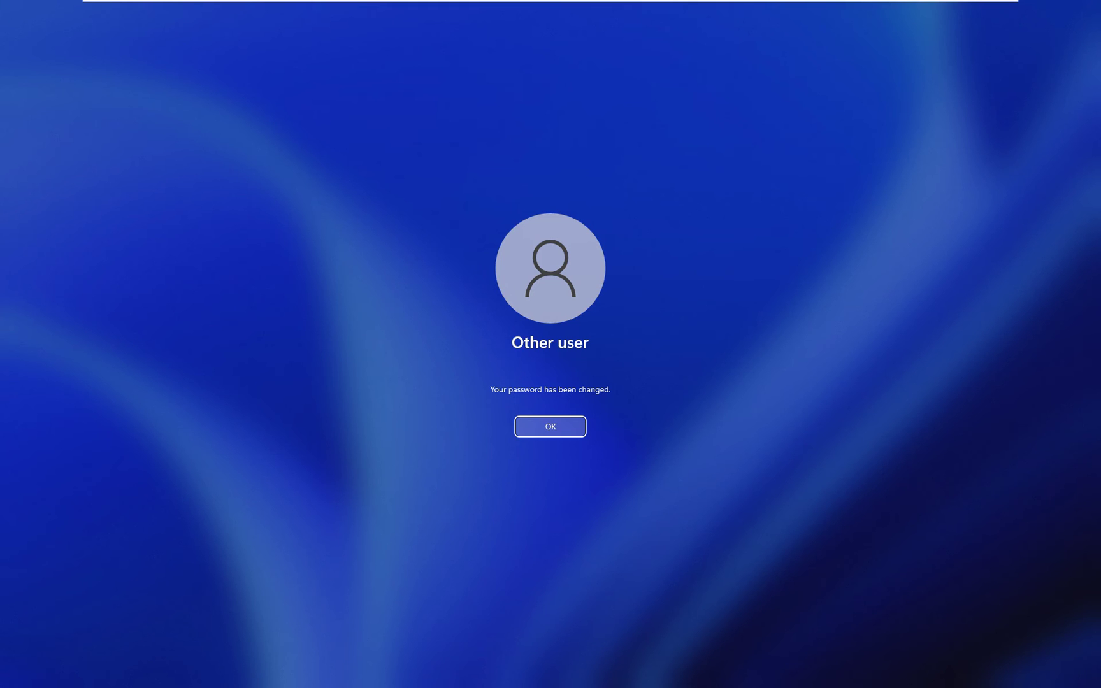
{"action": "key", "text": "Return"}
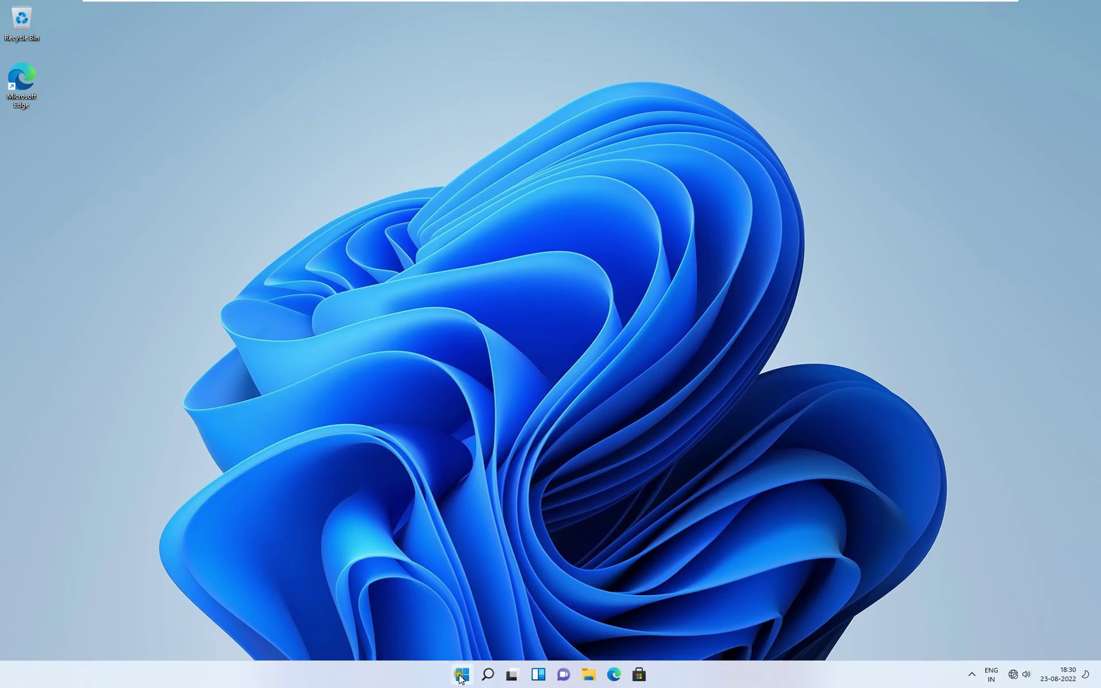
Run gpupdate from the Run prompt to apply Group Policy for the newly signed-in user.
{"action": "key", "text": "super+x"}
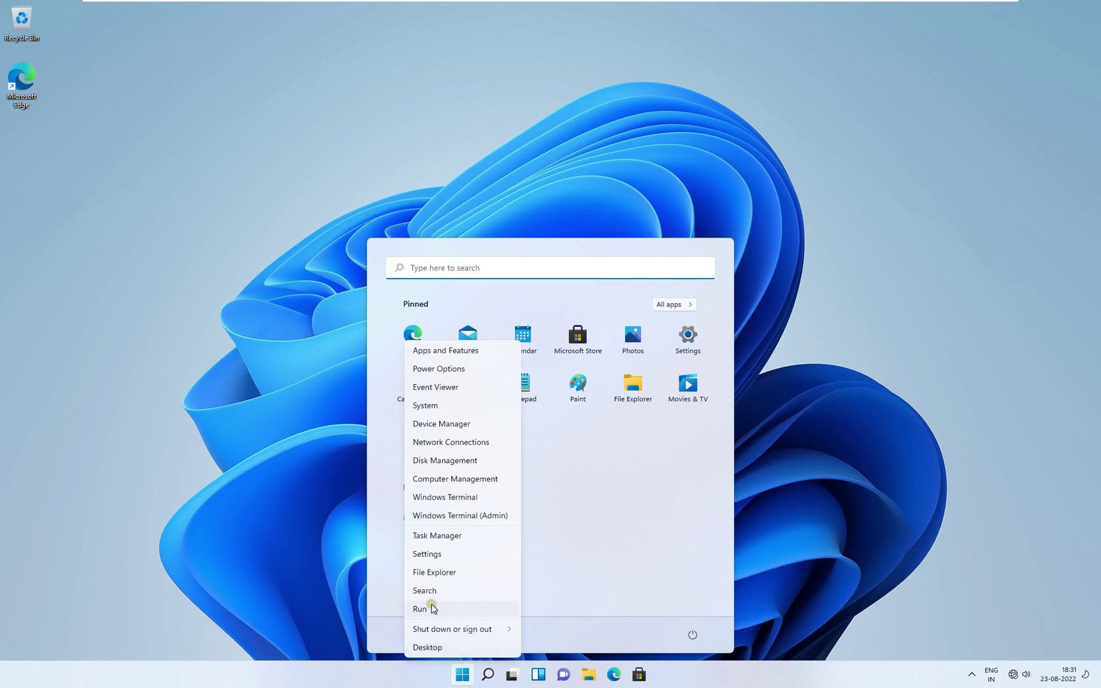
{"action": "left_click", "coordinate": [431, 604]}
{"action": "type", "text": "g"}
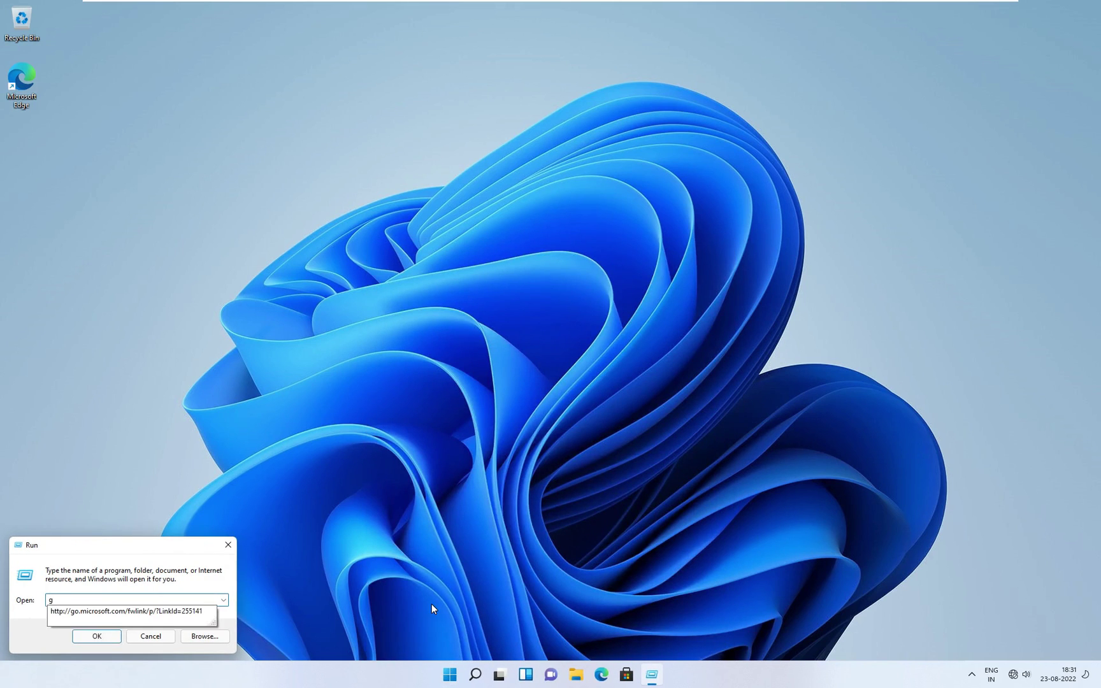
{"action": "type", "text": "pupdate"}
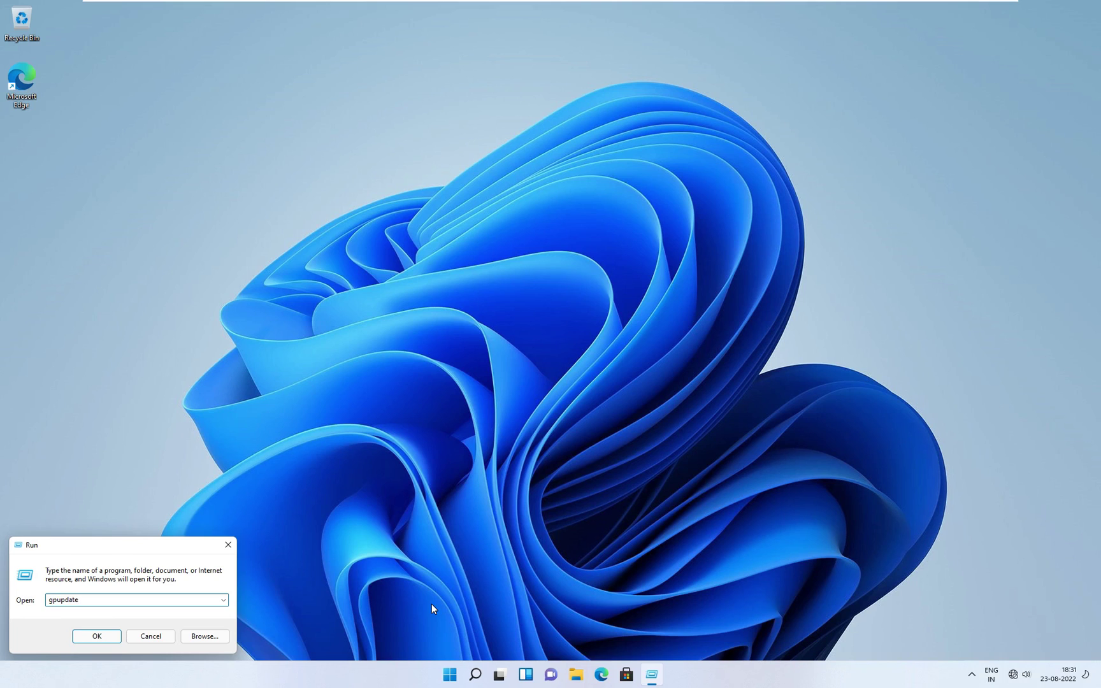
{"action": "key", "text": "Return"}
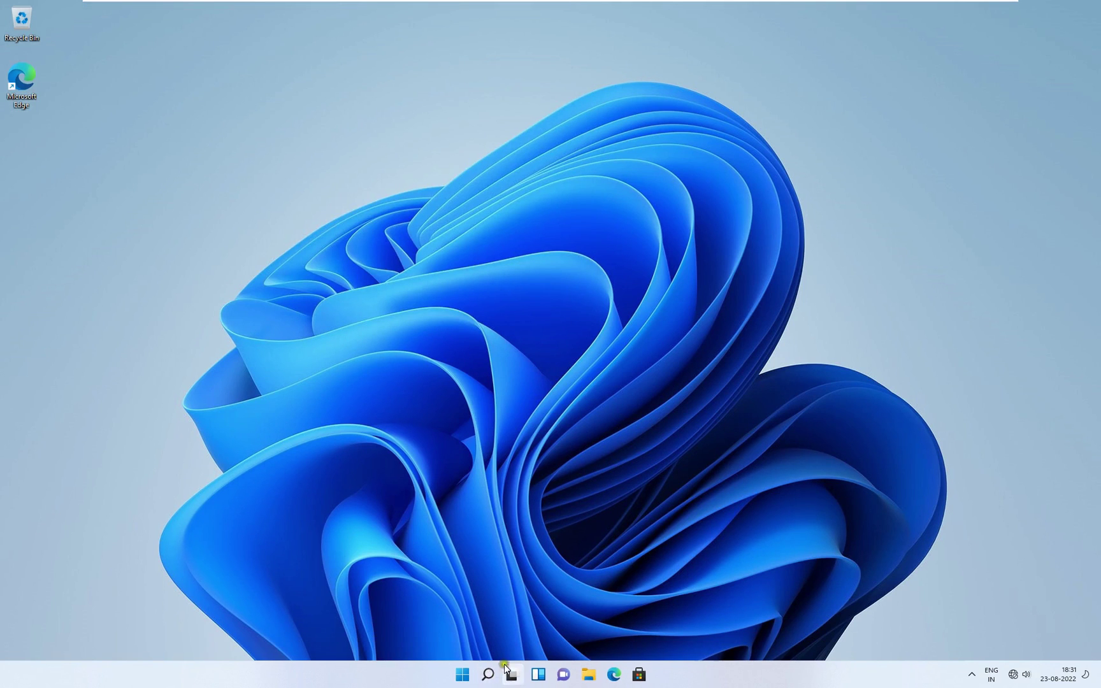
{"action": "right_click", "coordinate": [460, 680]}
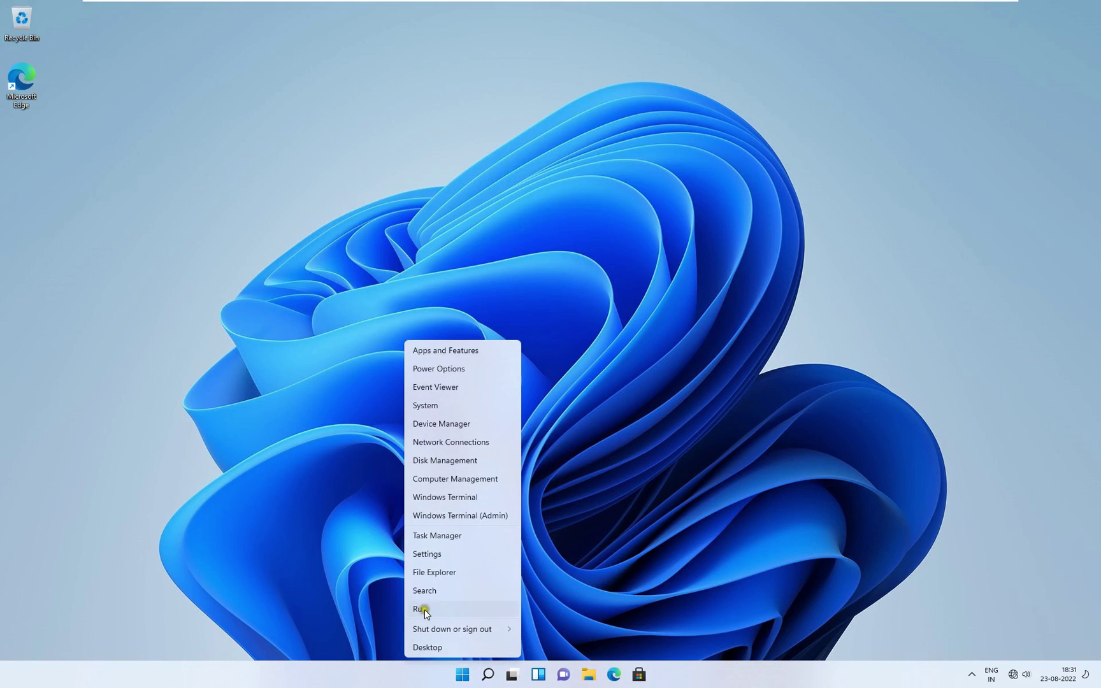
{"action": "left_click", "coordinate": [422, 609]}
{"action": "type", "text": "regedit"}
{"action": "key", "text": "Return"}
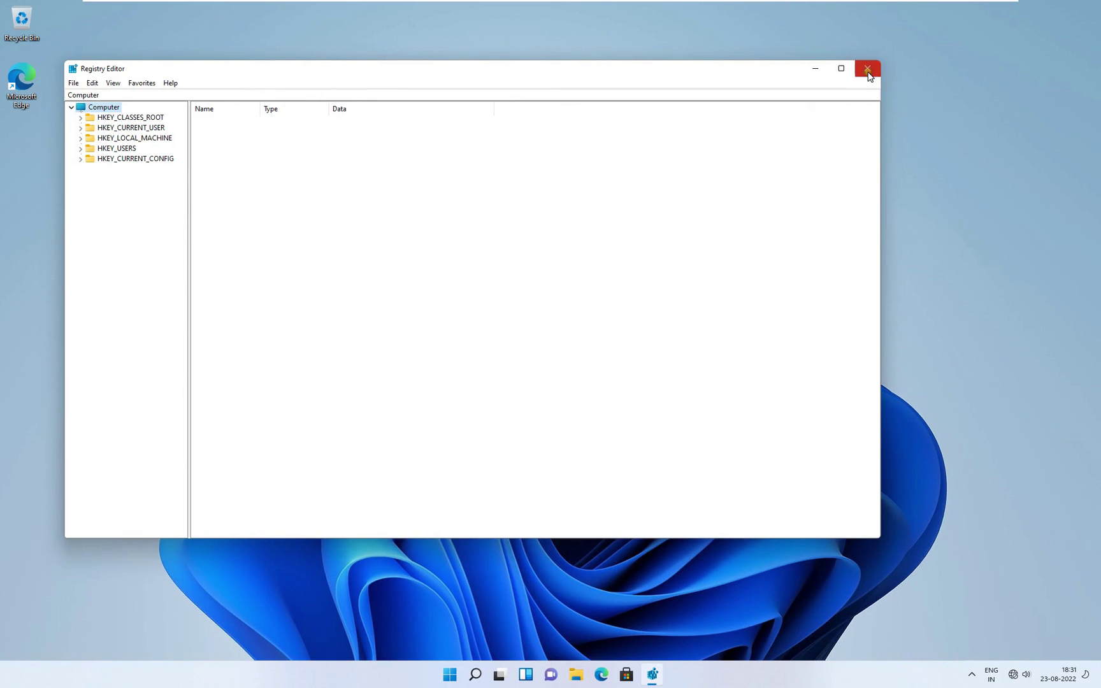
{"action": "left_click", "coordinate": [867, 69]}
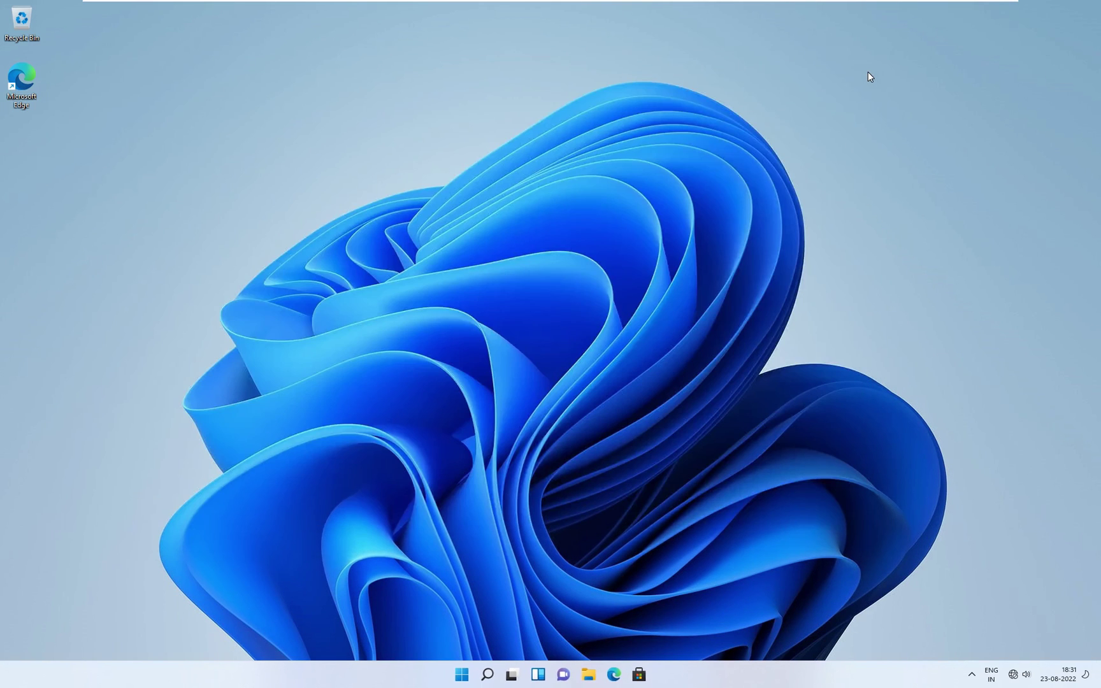